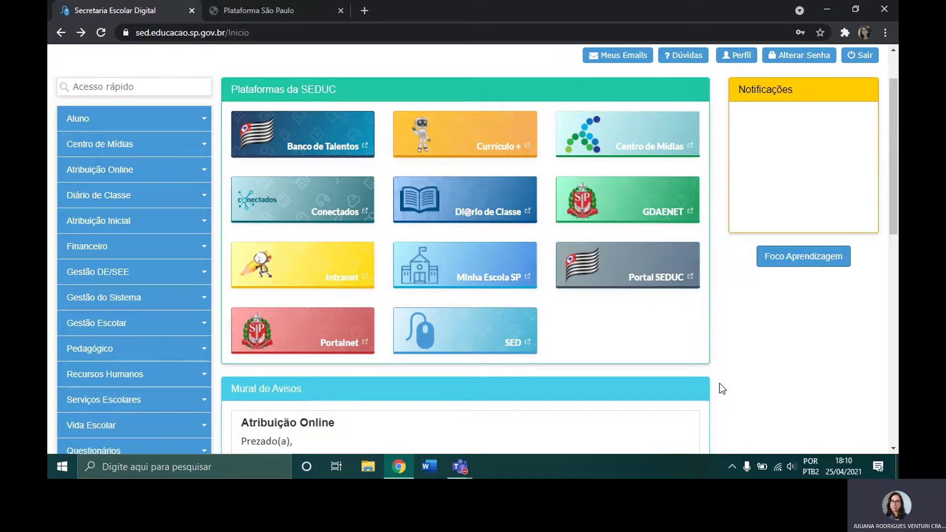
Open Plataforma CAEd from the Pedagógico section and switch to the already loaded Plataforma São Paulo page
{"action": "scroll", "coordinate": [325, 335], "scroll_direction": "up", "scroll_amount": 2}
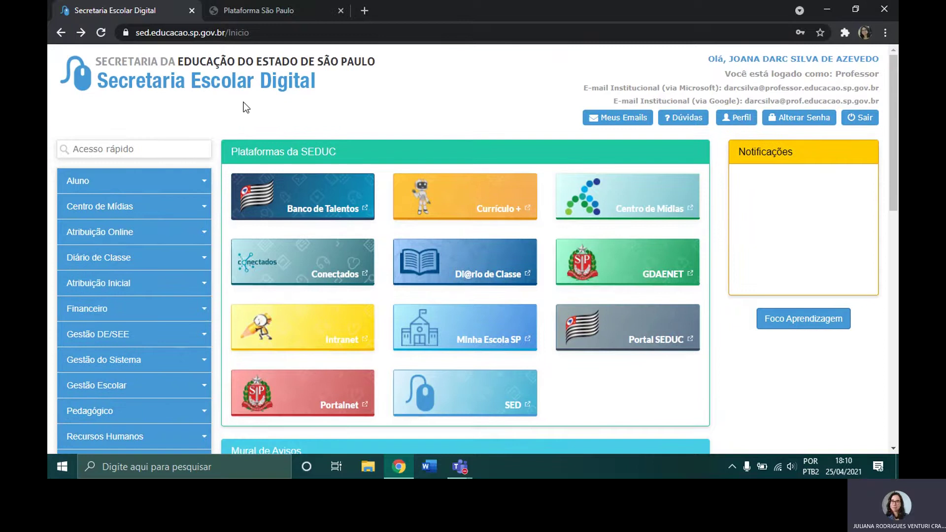
{"action": "scroll", "coordinate": [244, 102], "scroll_direction": "down", "scroll_amount": 2}
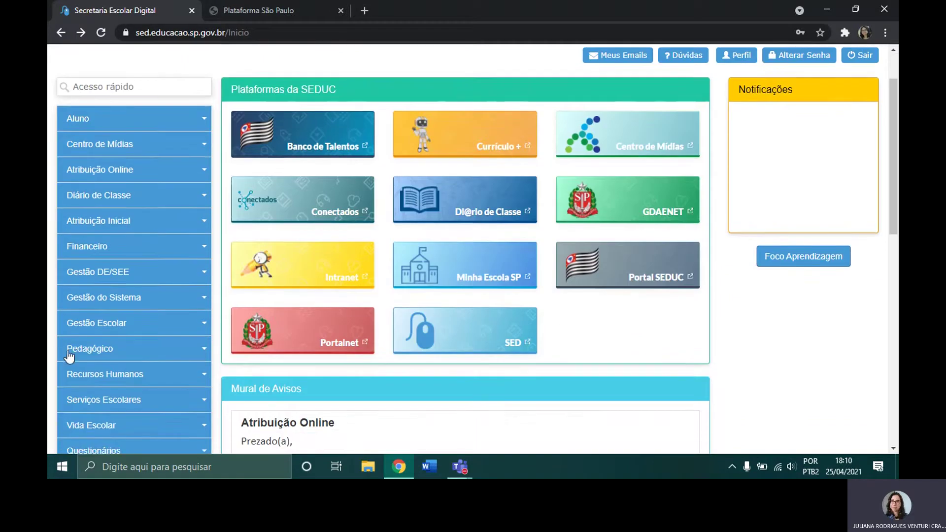
{"action": "left_click", "coordinate": [129, 350]}
{"action": "scroll", "coordinate": [130, 352], "scroll_direction": "down", "scroll_amount": 3}
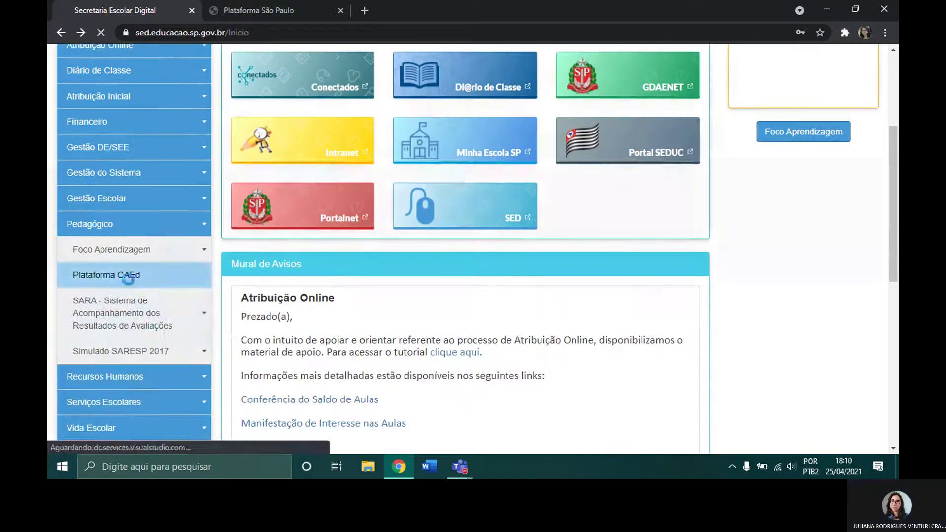
{"action": "left_click", "coordinate": [129, 282]}
{"action": "left_click", "coordinate": [264, 13]}
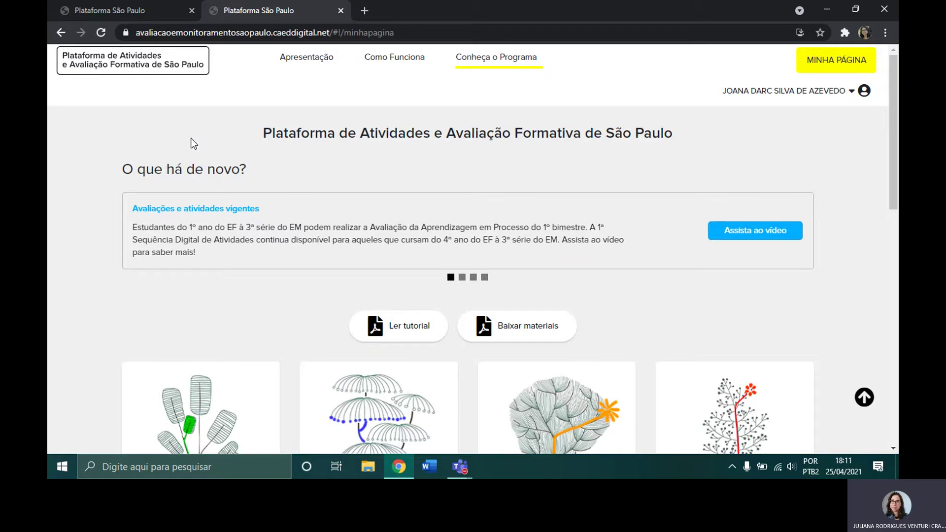
Look over the home page and read all four notices under "O que há de novo?"
{"action": "scroll", "coordinate": [191, 138], "scroll_direction": "down", "scroll_amount": 5}
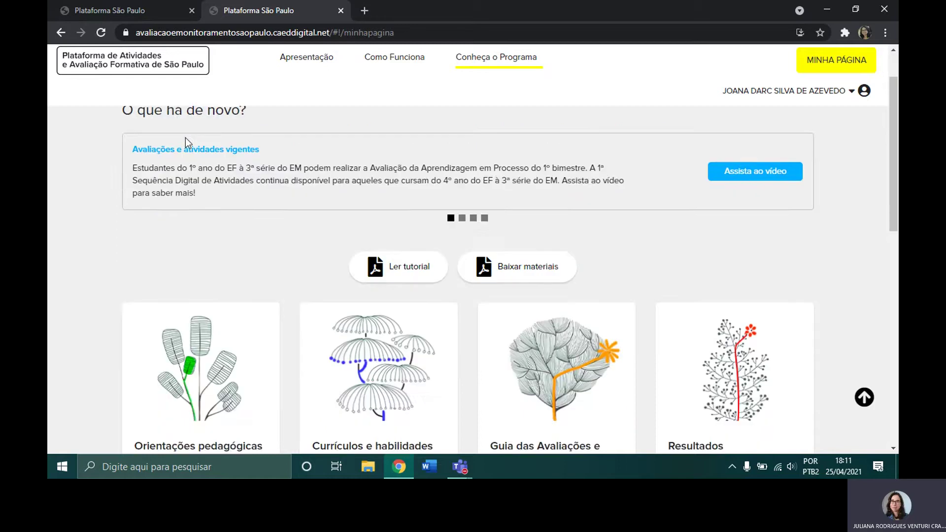
{"action": "scroll", "coordinate": [126, 163], "scroll_direction": "down", "scroll_amount": 5}
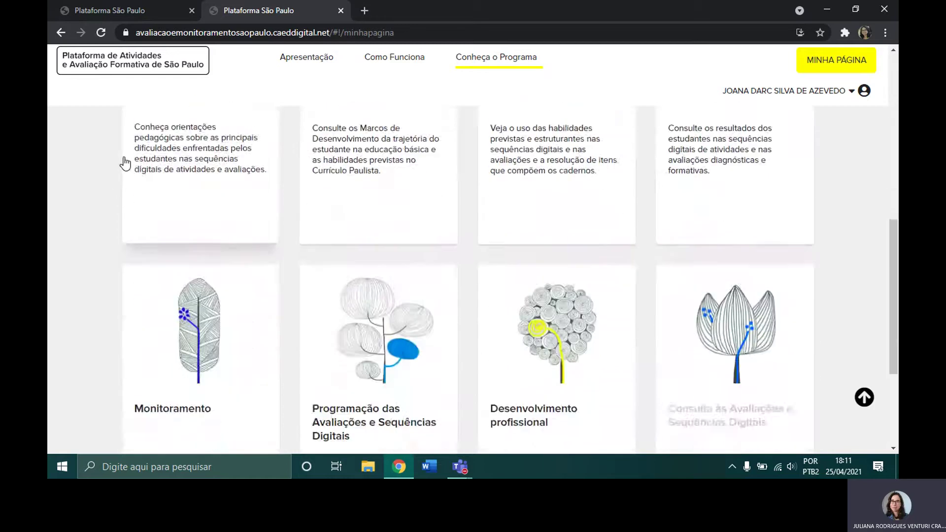
{"action": "scroll", "coordinate": [126, 163], "scroll_direction": "up", "scroll_amount": 10}
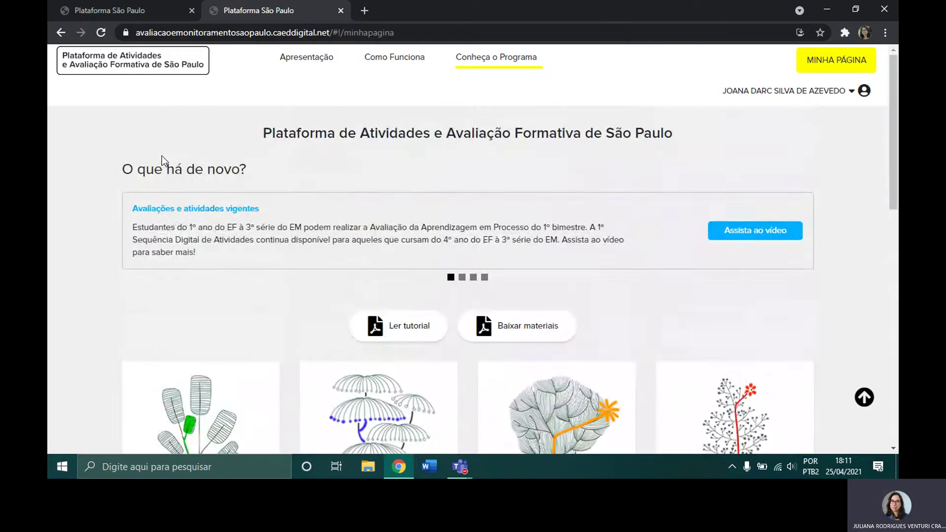
{"action": "left_click", "coordinate": [462, 278]}
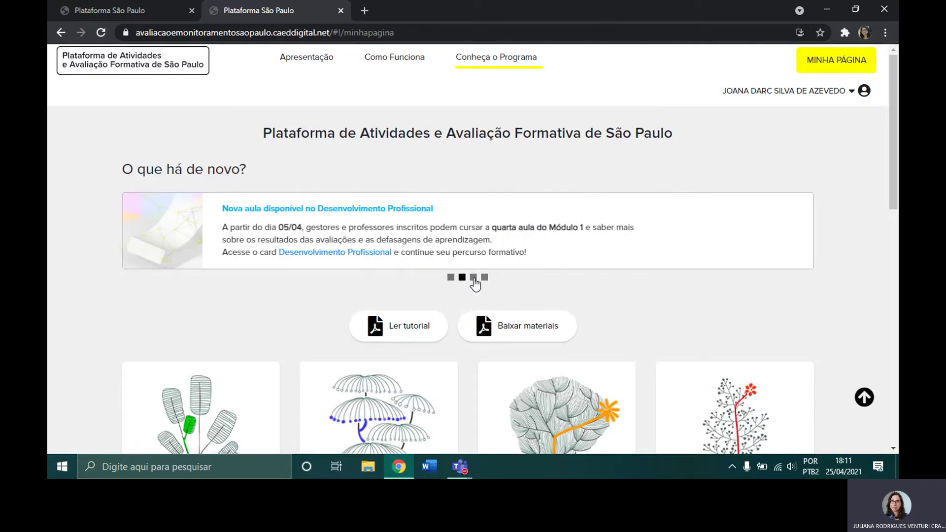
{"action": "left_click", "coordinate": [473, 277]}
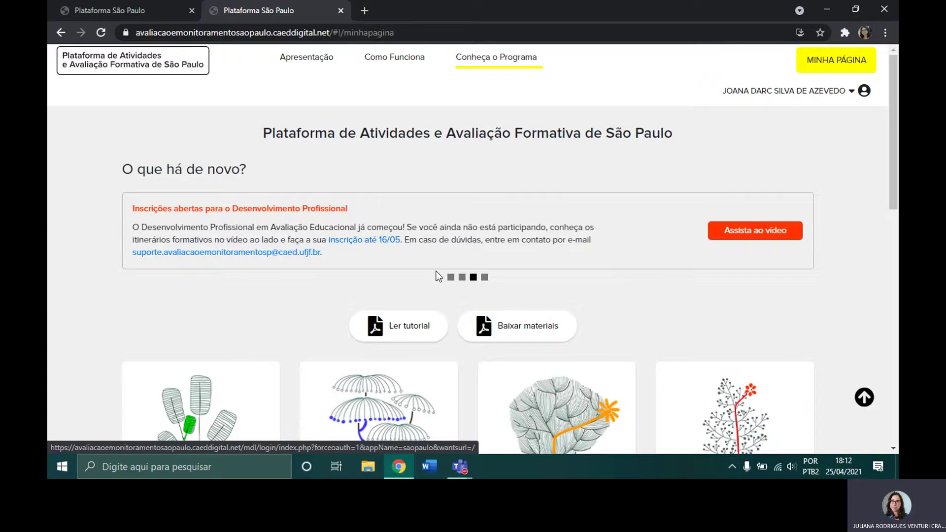
{"action": "left_click", "coordinate": [485, 279]}
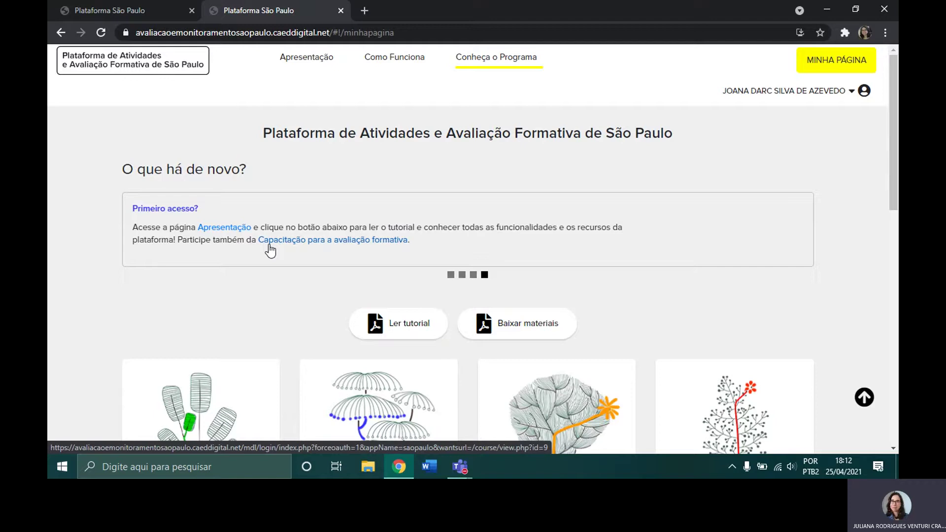
Review the resource cards on the home page and open Monitoramento
{"action": "scroll", "coordinate": [270, 249], "scroll_direction": "down", "scroll_amount": 5}
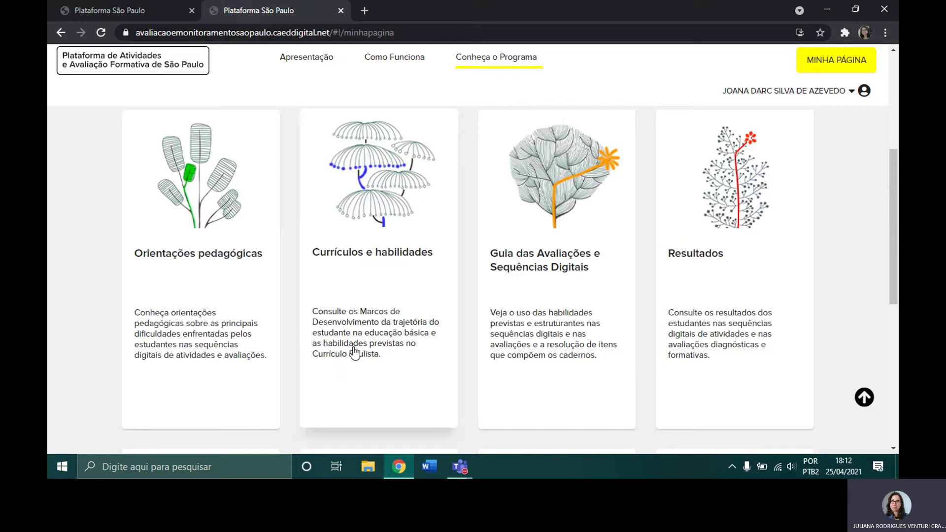
{"action": "scroll", "coordinate": [354, 350], "scroll_direction": "down", "scroll_amount": 1}
{"action": "scroll", "coordinate": [353, 350], "scroll_direction": "down", "scroll_amount": 4}
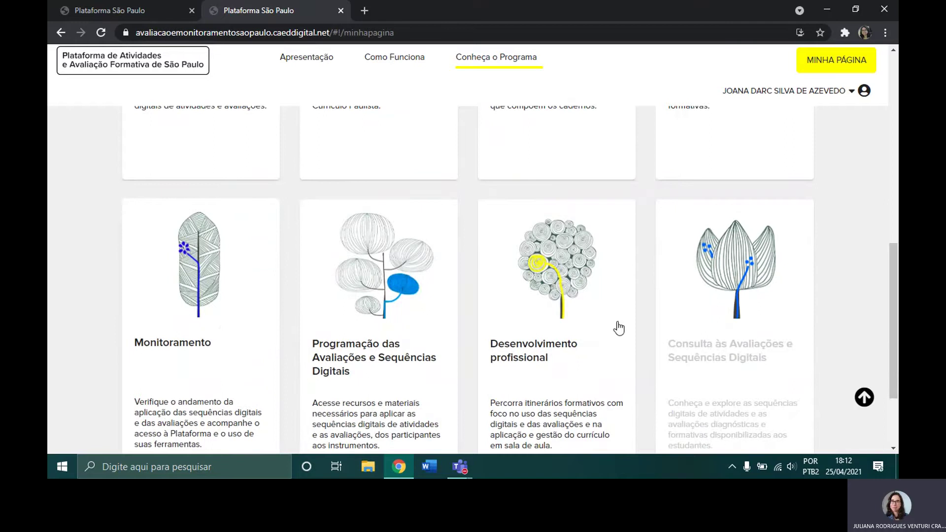
{"action": "scroll", "coordinate": [659, 308], "scroll_direction": "up", "scroll_amount": 2}
{"action": "scroll", "coordinate": [682, 205], "scroll_direction": "up", "scroll_amount": 2}
{"action": "scroll", "coordinate": [686, 217], "scroll_direction": "down", "scroll_amount": 5}
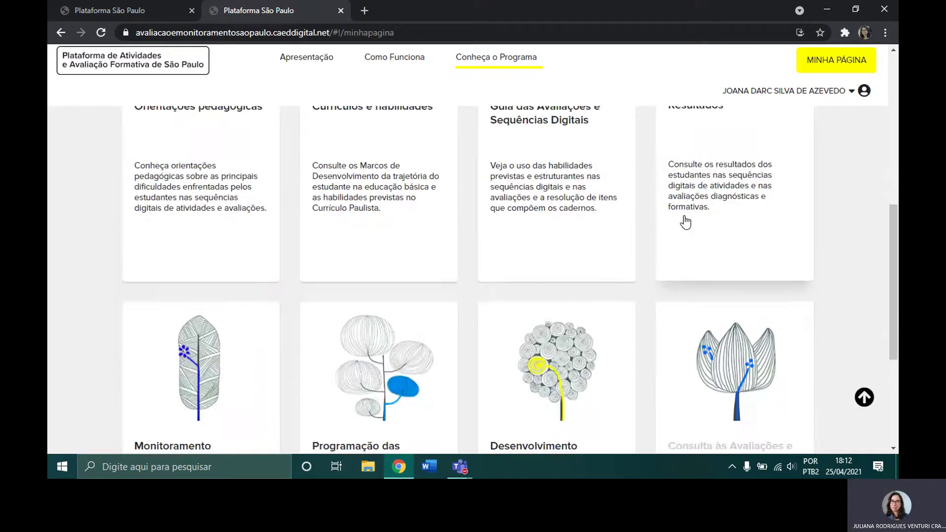
{"action": "left_click", "coordinate": [204, 291]}
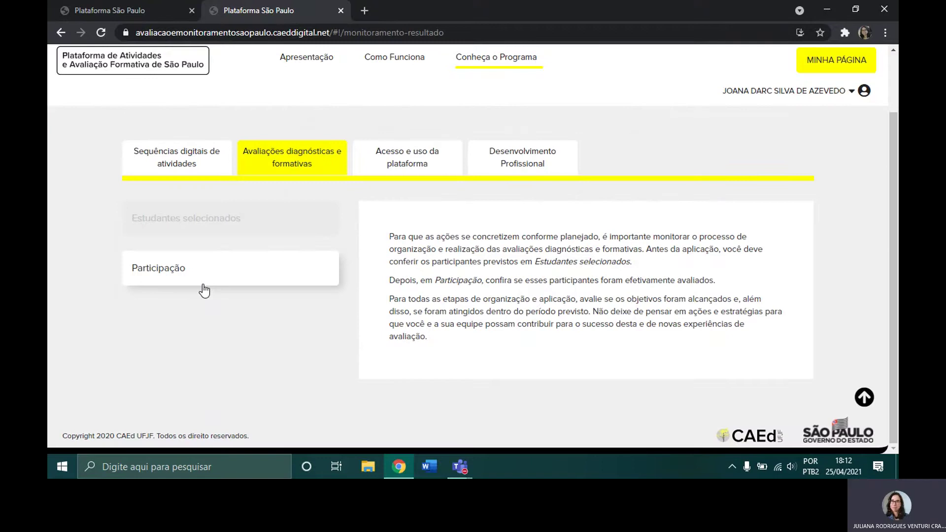
View the Sequências digitais de atividades section and open Participação for Avaliações diagnósticas e formativas
{"action": "left_click", "coordinate": [167, 164]}
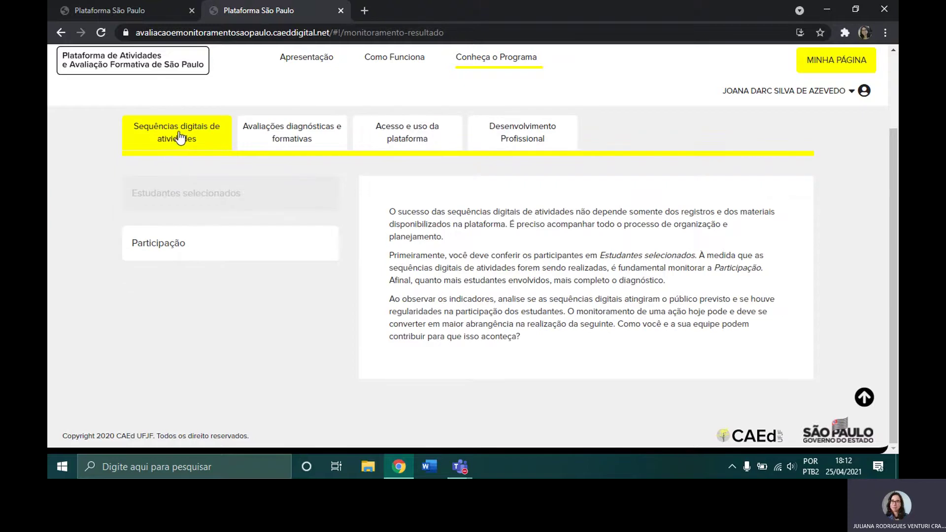
{"action": "left_click", "coordinate": [267, 136]}
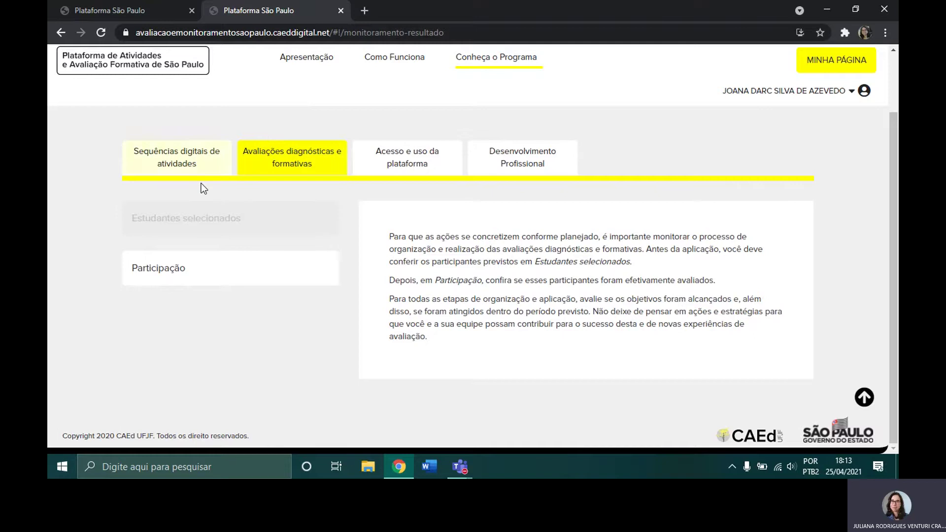
{"action": "left_click", "coordinate": [162, 271]}
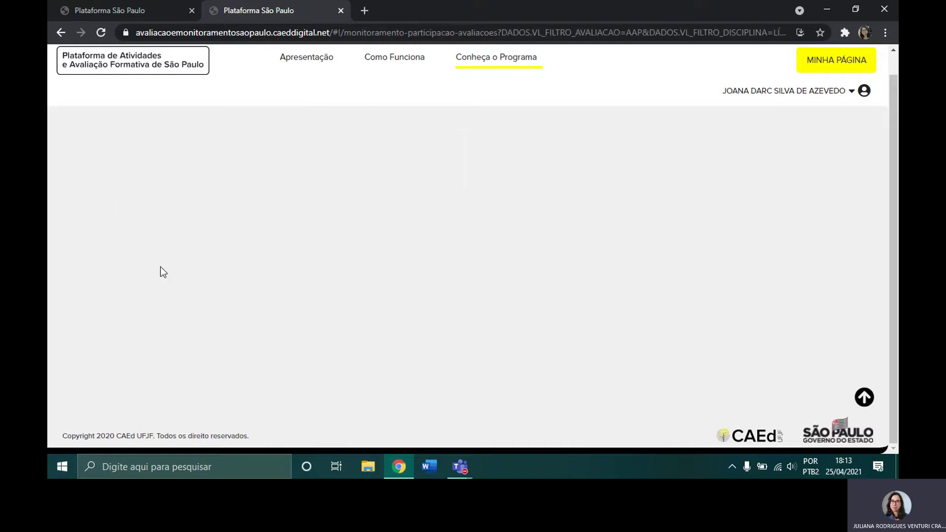
{"action": "scroll", "coordinate": [162, 268], "scroll_direction": "up", "scroll_amount": 2}
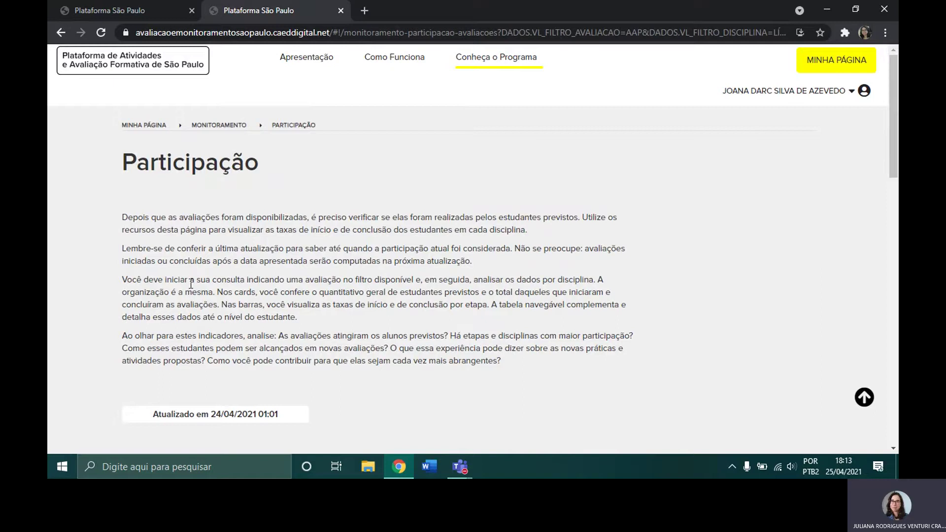
Filter the AAP 1º Bimestre 2021 participation data by the subject Ciências da Natureza
{"action": "scroll", "coordinate": [189, 284], "scroll_direction": "down", "scroll_amount": 6}
{"action": "scroll", "coordinate": [189, 290], "scroll_direction": "down", "scroll_amount": 1}
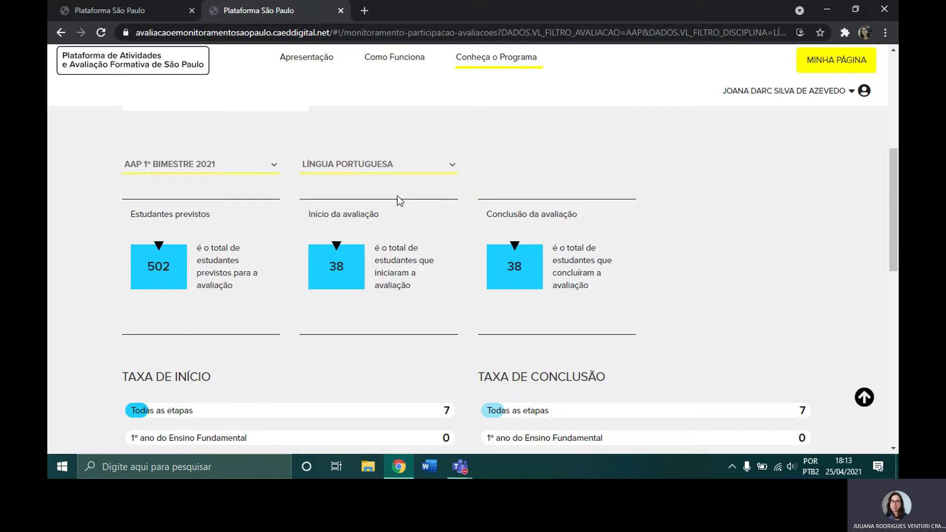
{"action": "left_click", "coordinate": [450, 166]}
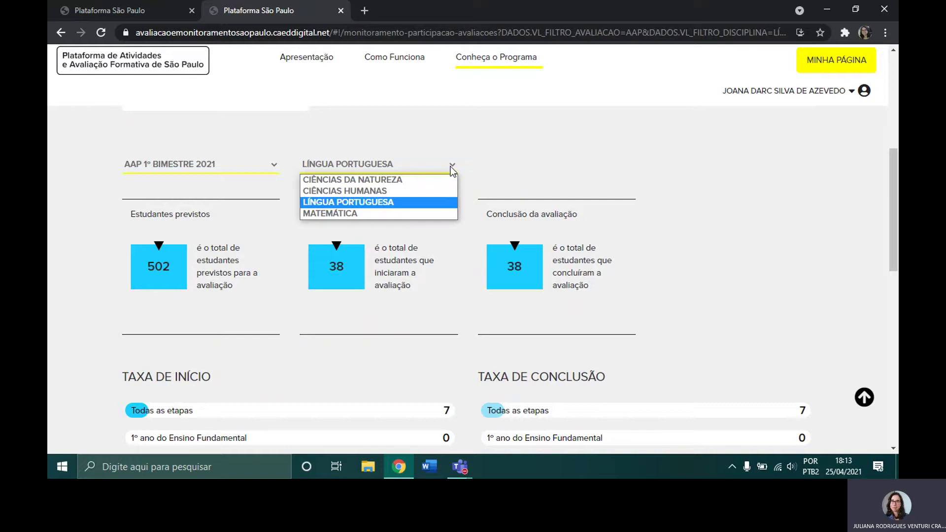
{"action": "left_click", "coordinate": [412, 178]}
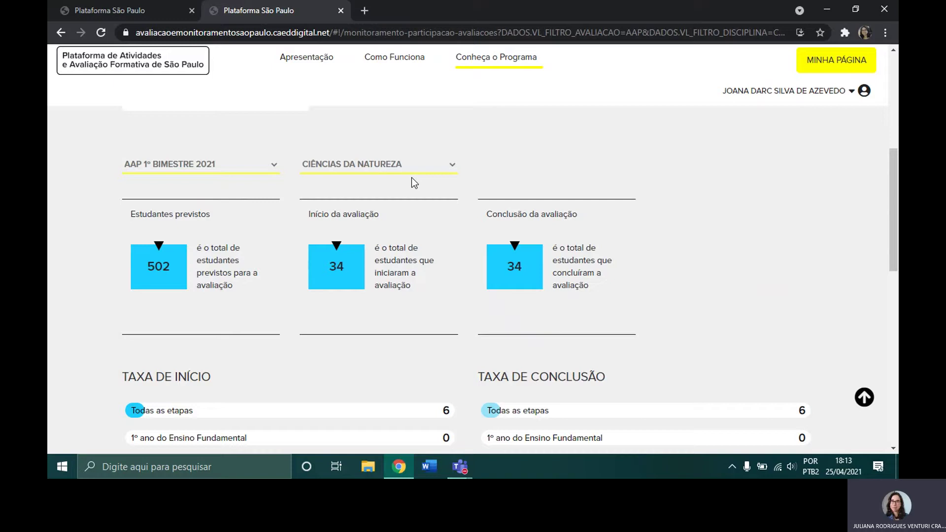
Examine the expected-student totals and the start and completion rates for each school grade
{"action": "scroll", "coordinate": [413, 177], "scroll_direction": "down", "scroll_amount": 2}
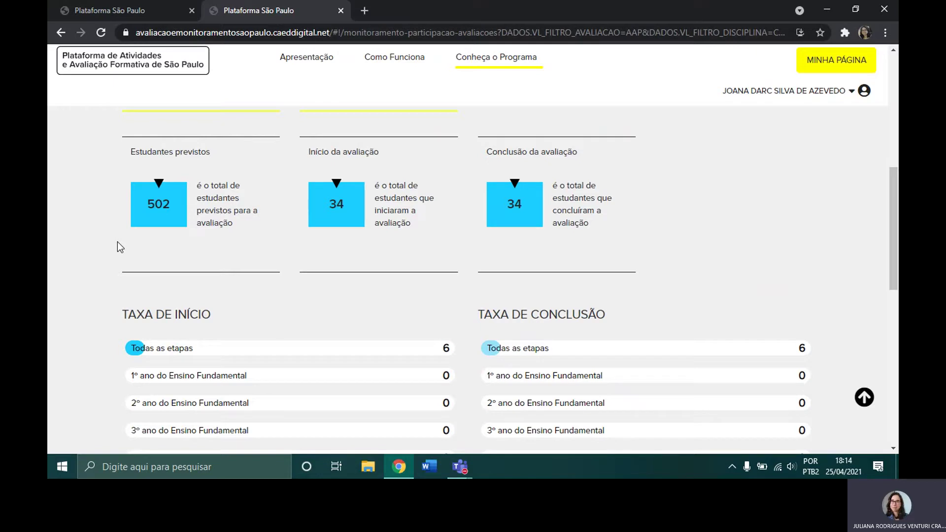
{"action": "scroll", "coordinate": [118, 241], "scroll_direction": "down", "scroll_amount": 4}
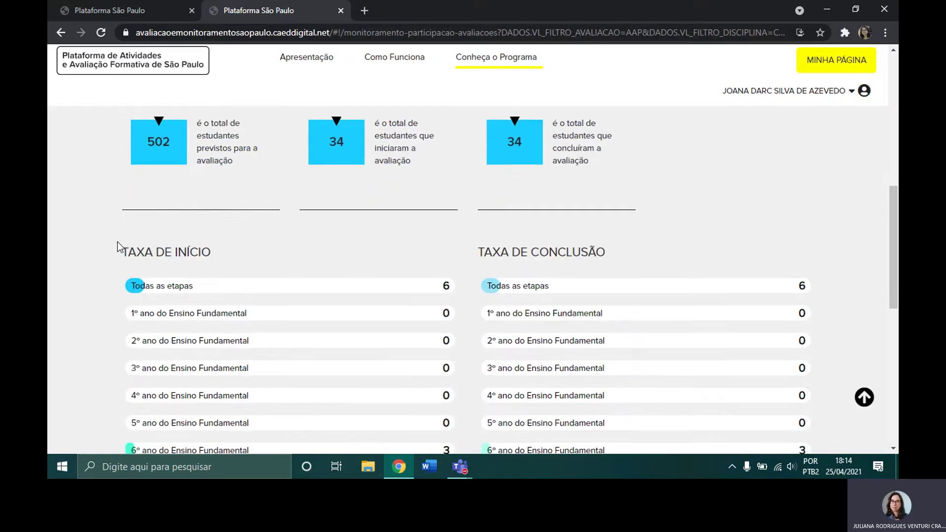
{"action": "scroll", "coordinate": [117, 244], "scroll_direction": "down", "scroll_amount": 1}
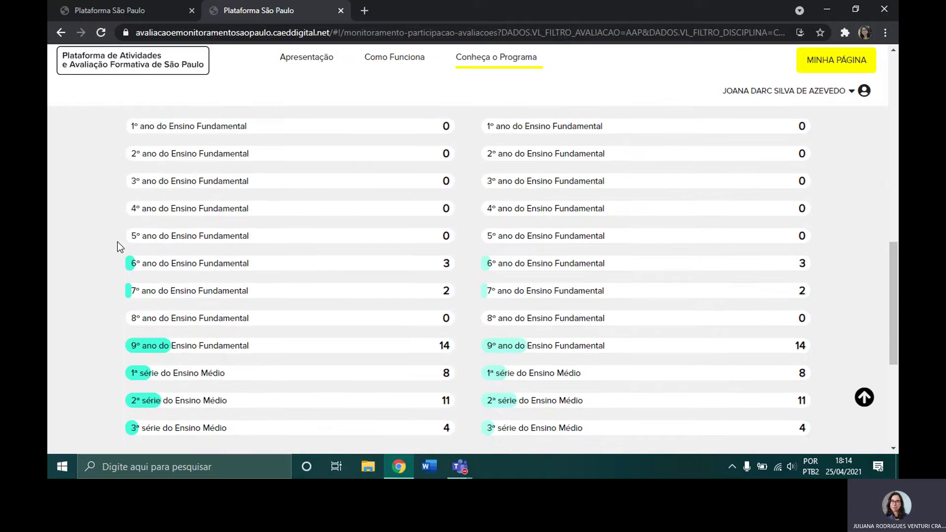
{"action": "scroll", "coordinate": [116, 234], "scroll_direction": "up", "scroll_amount": 1}
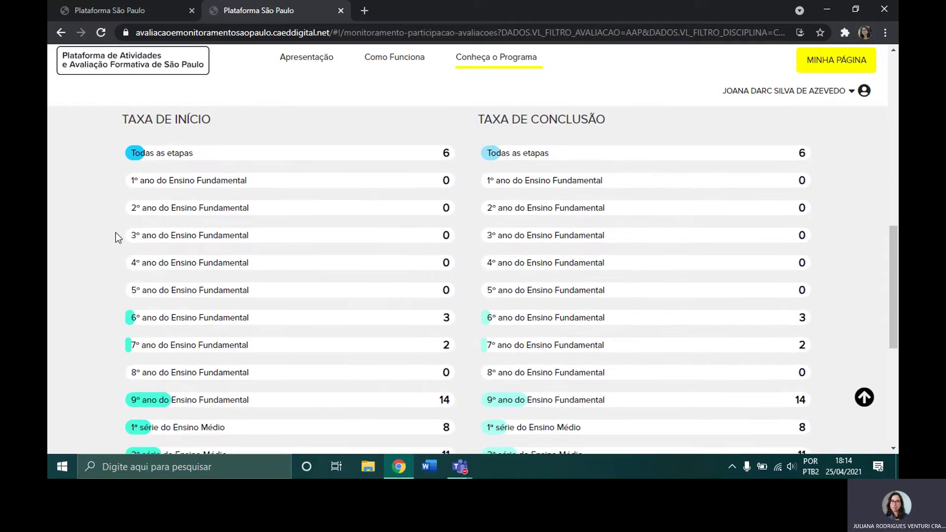
{"action": "scroll", "coordinate": [115, 232], "scroll_direction": "up", "scroll_amount": 1}
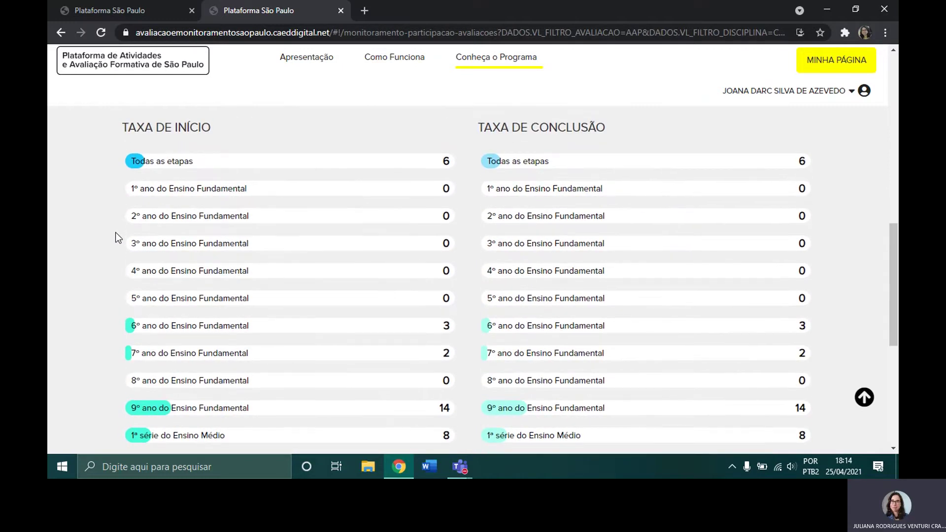
{"action": "scroll", "coordinate": [115, 232], "scroll_direction": "down", "scroll_amount": 2}
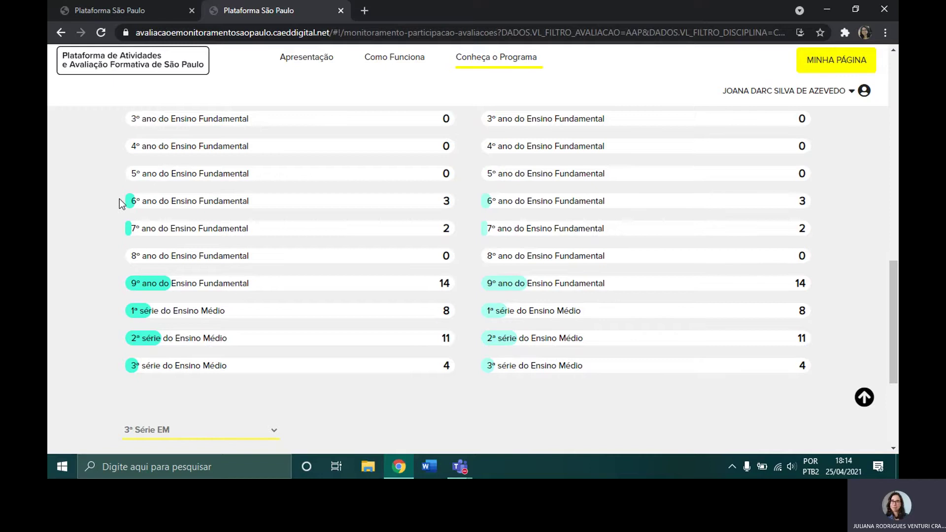
Set the grade filter of the detailed participation view to 2ª Série EM
{"action": "scroll", "coordinate": [95, 317], "scroll_direction": "down", "scroll_amount": 2}
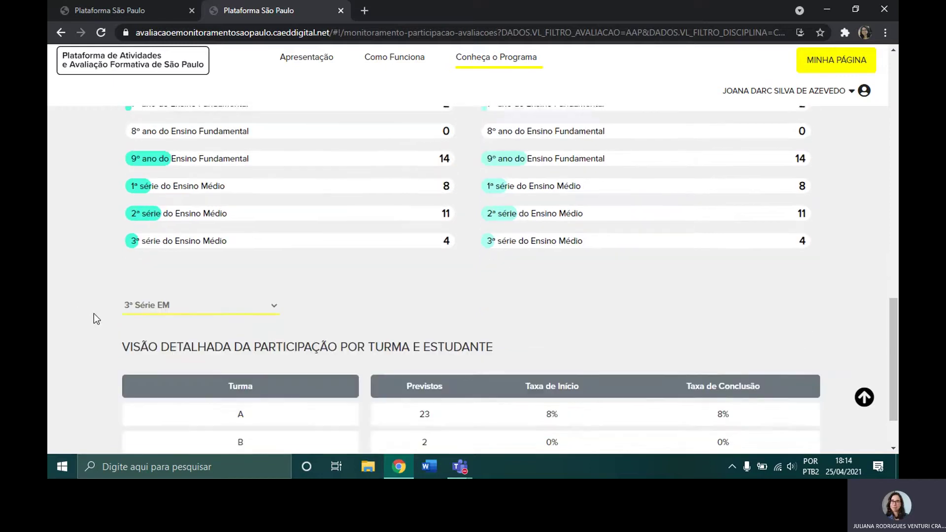
{"action": "scroll", "coordinate": [95, 318], "scroll_direction": "down", "scroll_amount": 2}
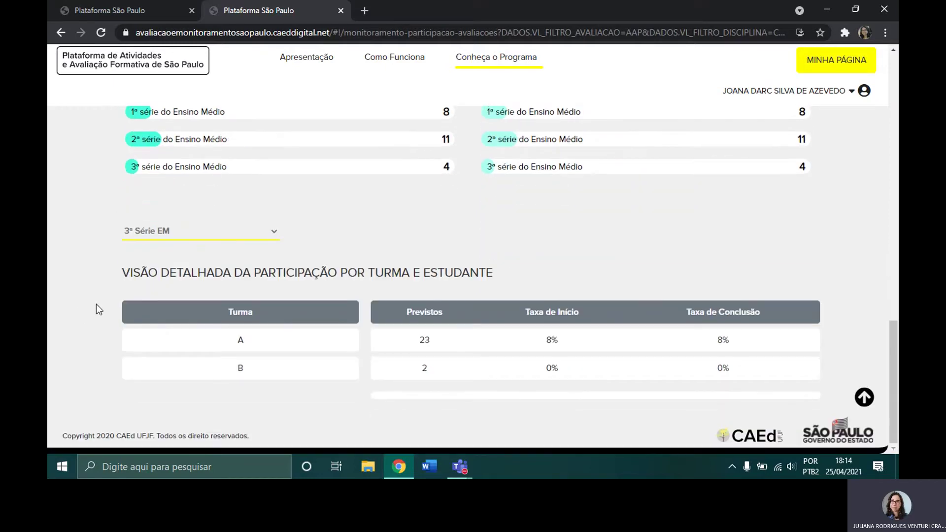
{"action": "left_click", "coordinate": [273, 230]}
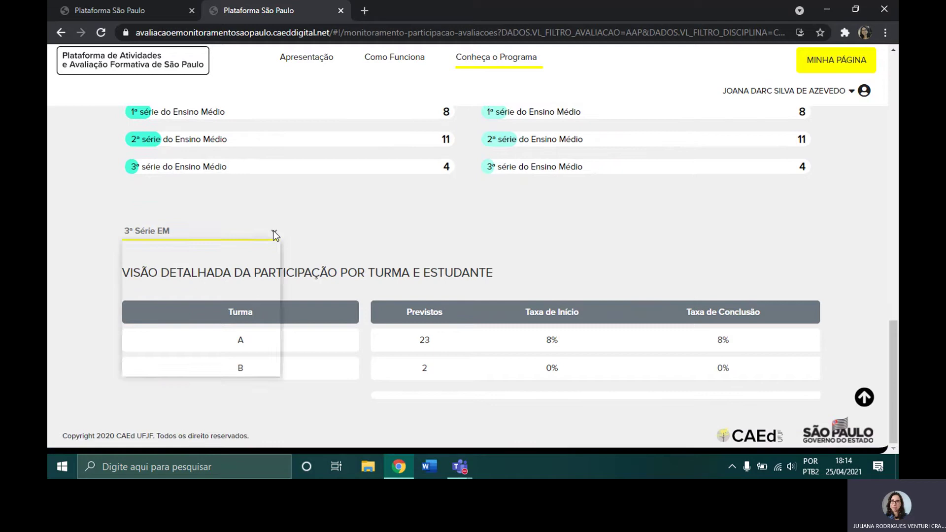
{"action": "left_click", "coordinate": [149, 360]}
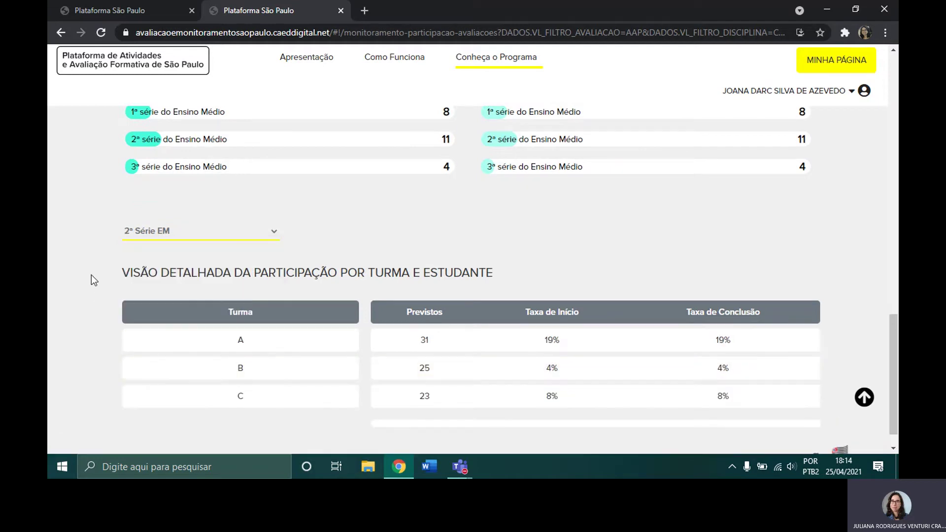
Open class A in the detailed participation table and review each student's participation status
{"action": "scroll", "coordinate": [92, 271], "scroll_direction": "down", "scroll_amount": 1}
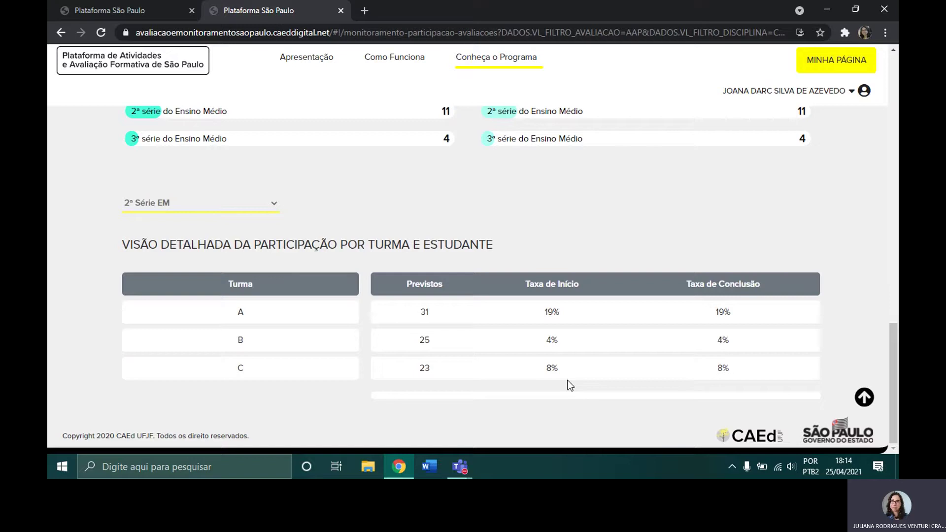
{"action": "left_click", "coordinate": [241, 318]}
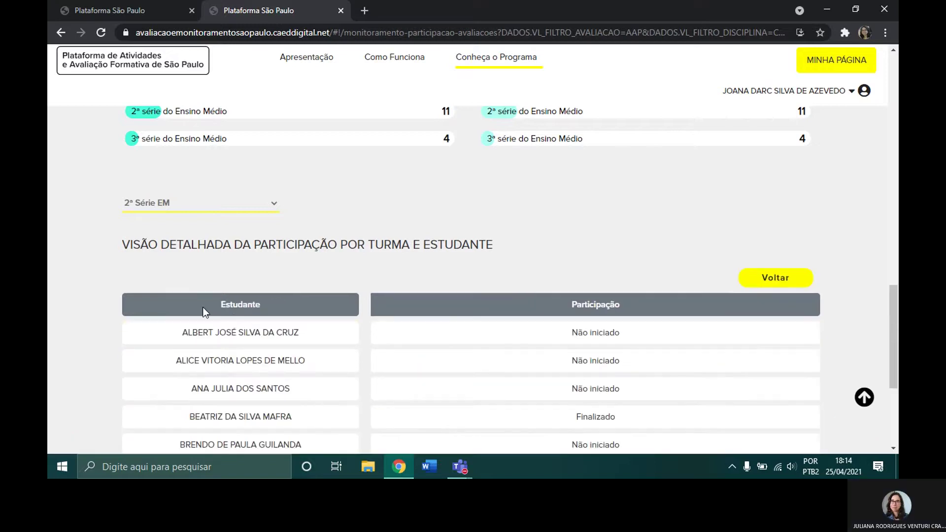
{"action": "scroll", "coordinate": [113, 293], "scroll_direction": "down", "scroll_amount": 1}
{"action": "scroll", "coordinate": [97, 291], "scroll_direction": "down", "scroll_amount": 1}
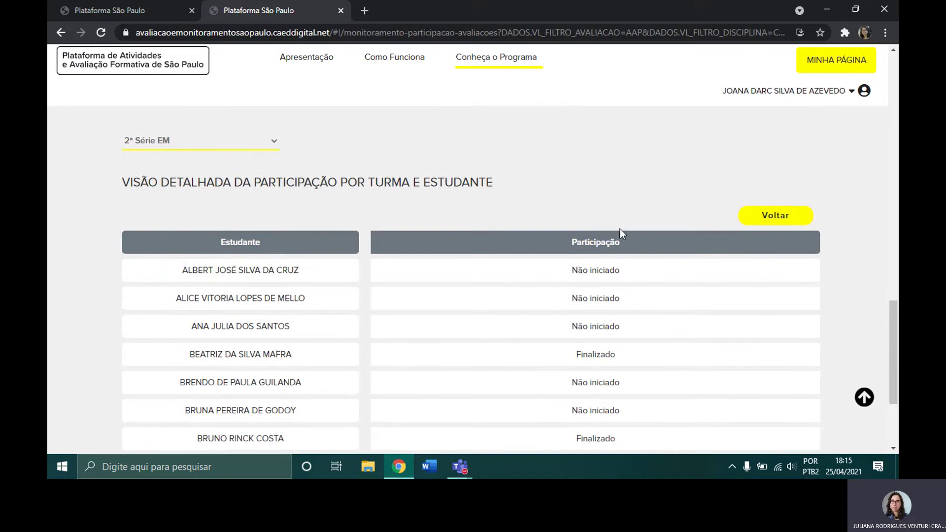
{"action": "scroll", "coordinate": [564, 255], "scroll_direction": "down", "scroll_amount": 1}
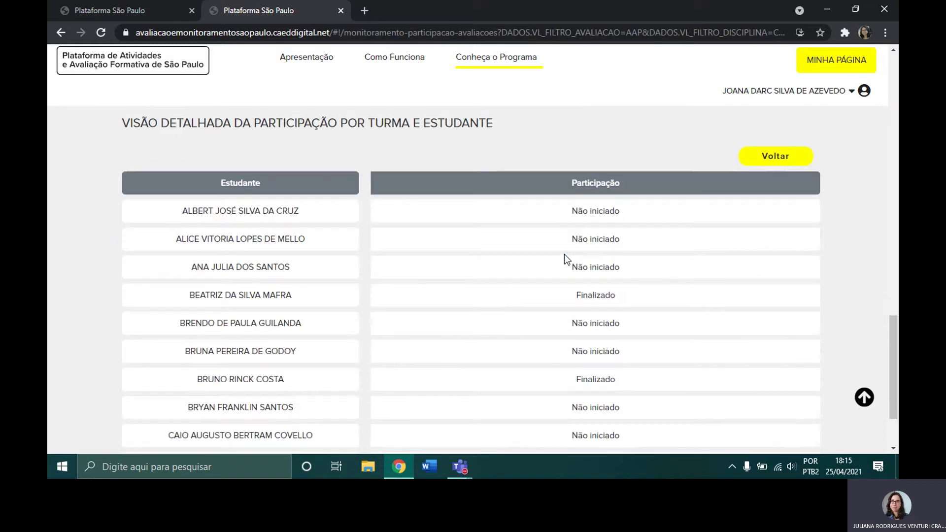
Check the participation status of the students listed down to the end of the first page for class A
{"action": "scroll", "coordinate": [541, 251], "scroll_direction": "down", "scroll_amount": 1}
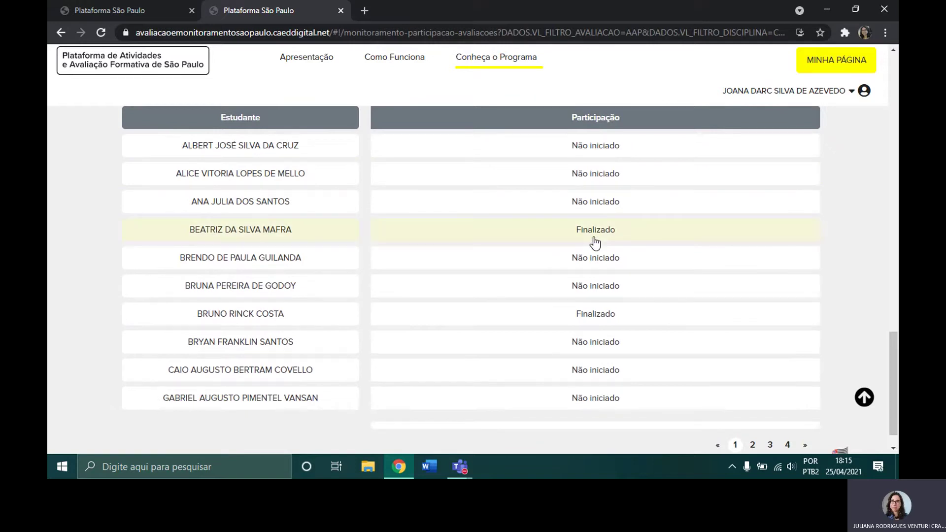
{"action": "scroll", "coordinate": [593, 244], "scroll_direction": "down", "scroll_amount": 1}
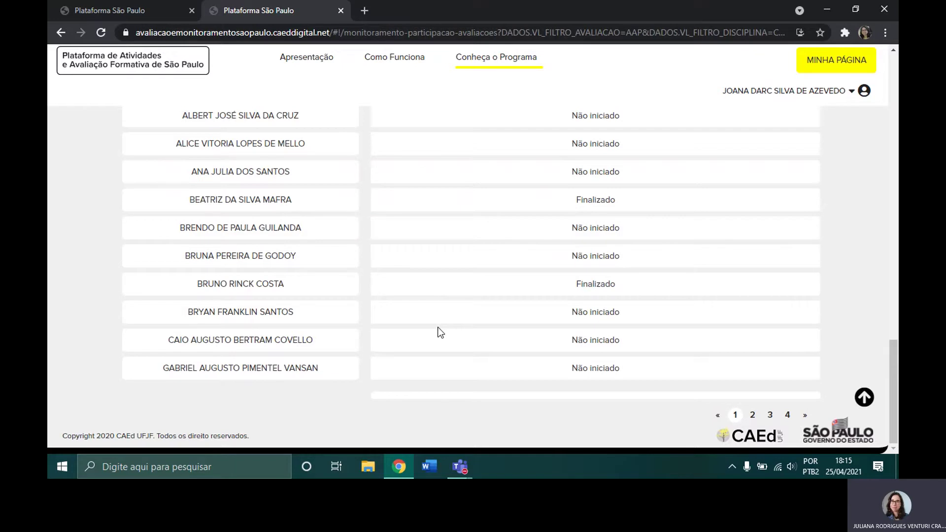
{"action": "scroll", "coordinate": [438, 330], "scroll_direction": "up", "scroll_amount": 1}
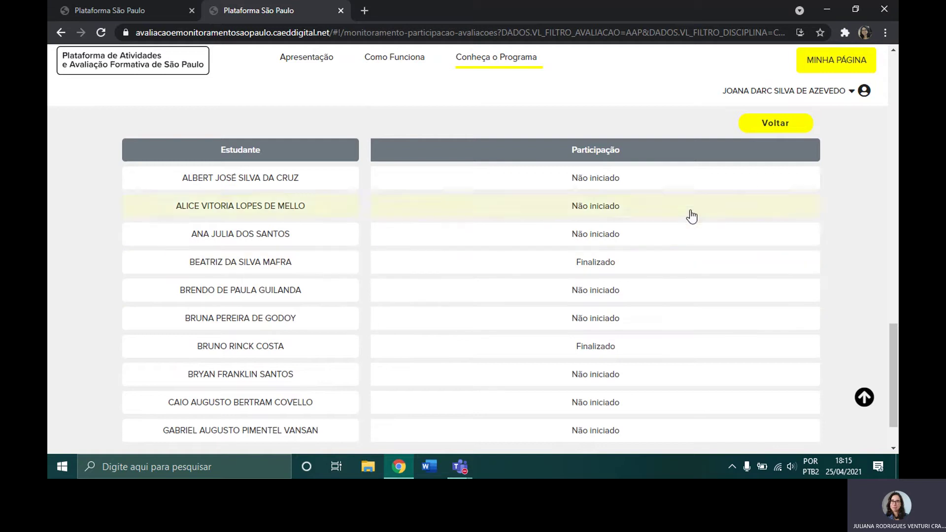
Return to the participation filters above the summary cards and view the available subject options
{"action": "scroll", "coordinate": [473, 232], "scroll_direction": "up", "scroll_amount": 3}
{"action": "scroll", "coordinate": [472, 224], "scroll_direction": "up", "scroll_amount": 7}
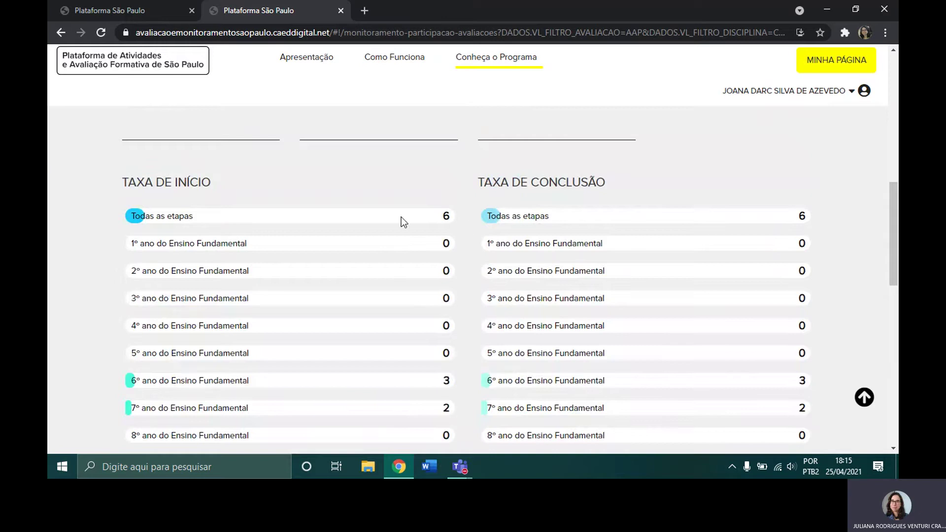
{"action": "scroll", "coordinate": [465, 223], "scroll_direction": "up", "scroll_amount": 4}
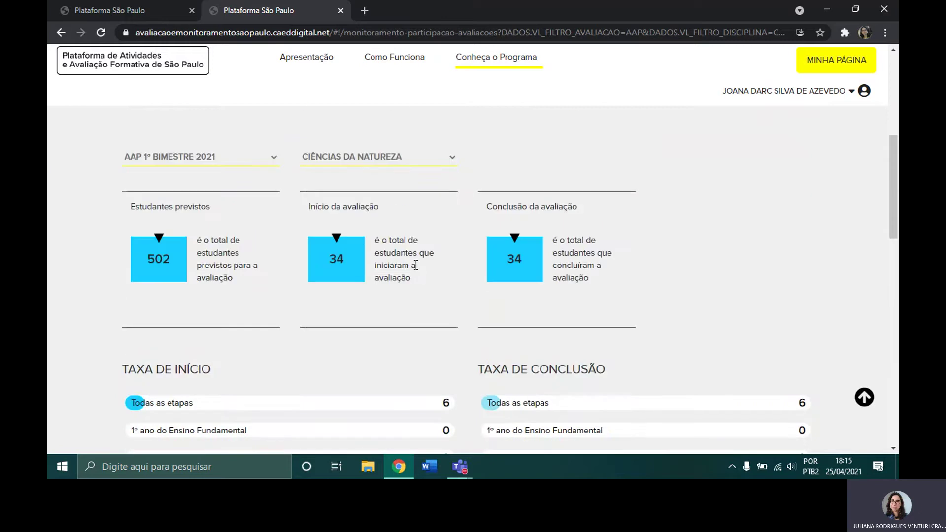
{"action": "scroll", "coordinate": [415, 265], "scroll_direction": "up", "scroll_amount": 3}
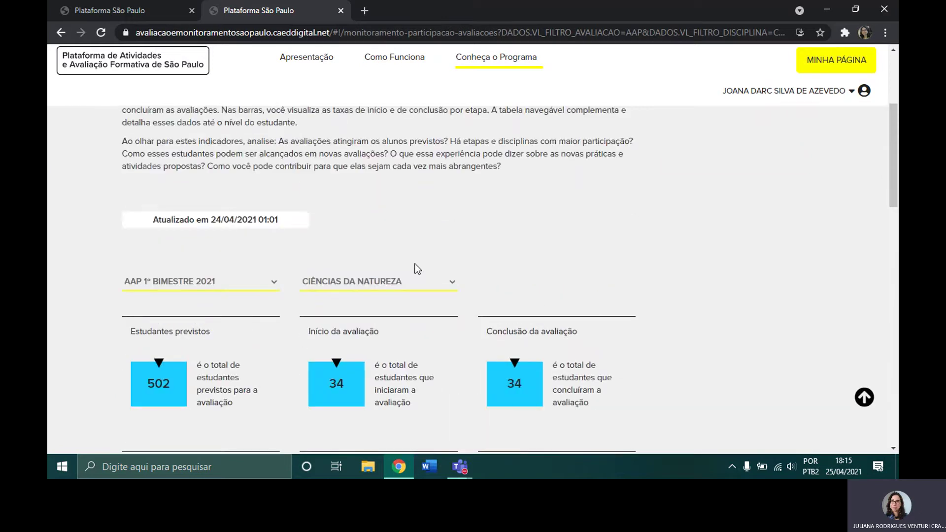
{"action": "left_click", "coordinate": [428, 285]}
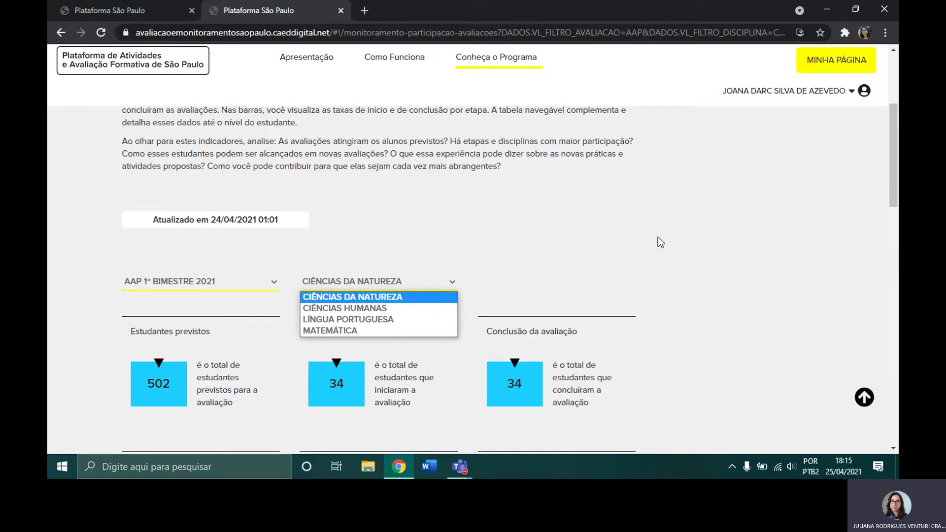
Go back to Minha Página and open the Resultados section
{"action": "scroll", "coordinate": [766, 257], "scroll_direction": "up", "scroll_amount": 4}
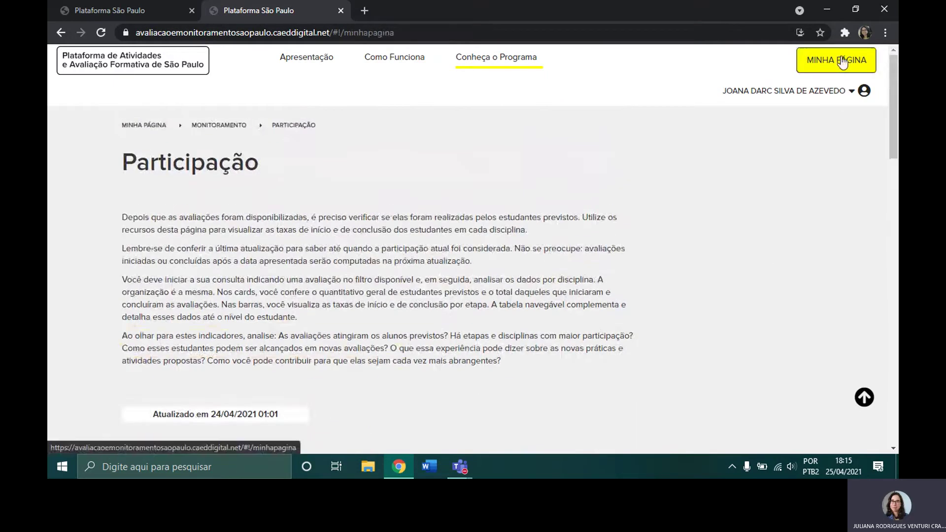
{"action": "left_click", "coordinate": [842, 62]}
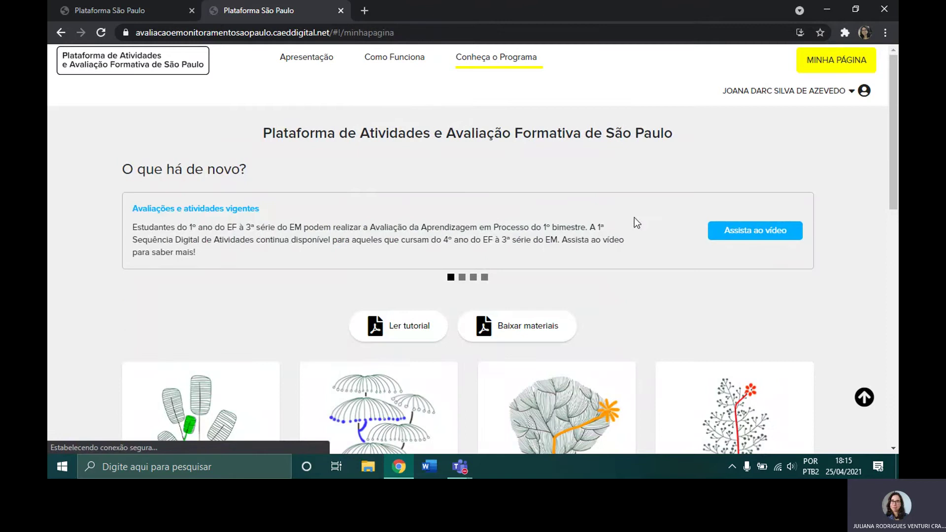
{"action": "scroll", "coordinate": [634, 218], "scroll_direction": "down", "scroll_amount": 1}
{"action": "scroll", "coordinate": [830, 220], "scroll_direction": "down", "scroll_amount": 3}
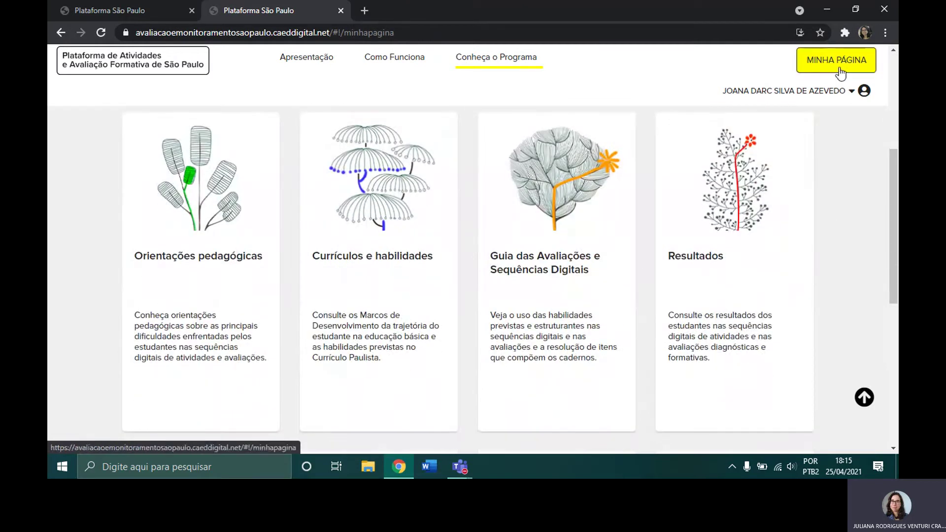
{"action": "left_click", "coordinate": [720, 315]}
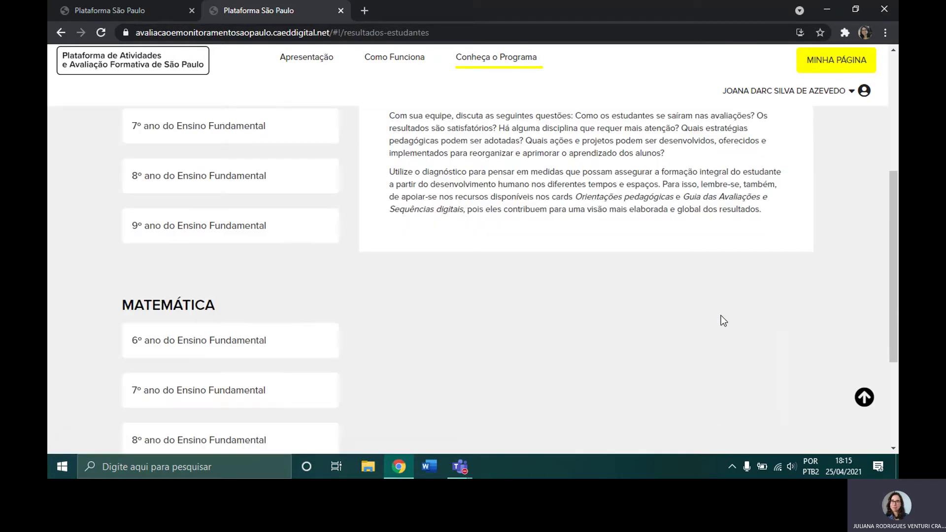
Look over the subjects and grades under Avaliações - Anos Finais and open the Língua Portuguesa results for 8º ano do Ensino Fundamental
{"action": "scroll", "coordinate": [689, 319], "scroll_direction": "up", "scroll_amount": 5}
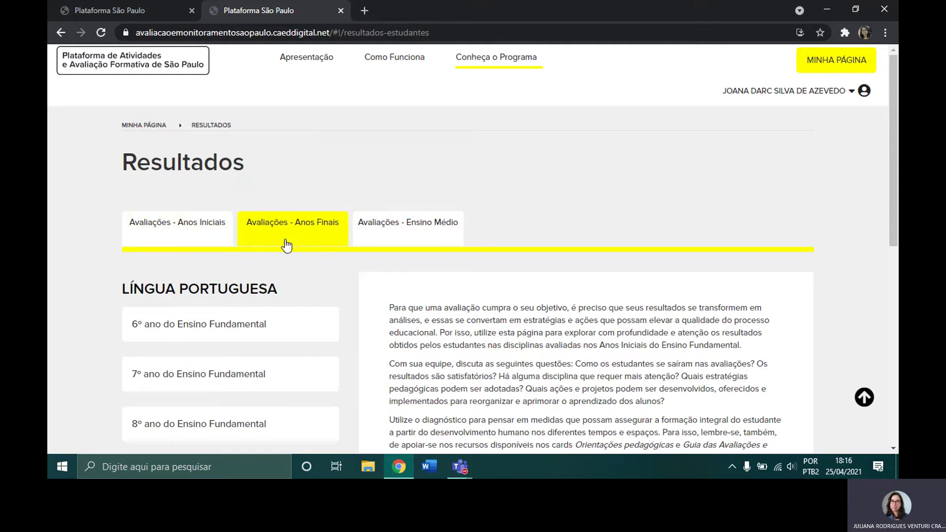
{"action": "scroll", "coordinate": [162, 230], "scroll_direction": "down", "scroll_amount": 1}
{"action": "scroll", "coordinate": [162, 229], "scroll_direction": "down", "scroll_amount": 1}
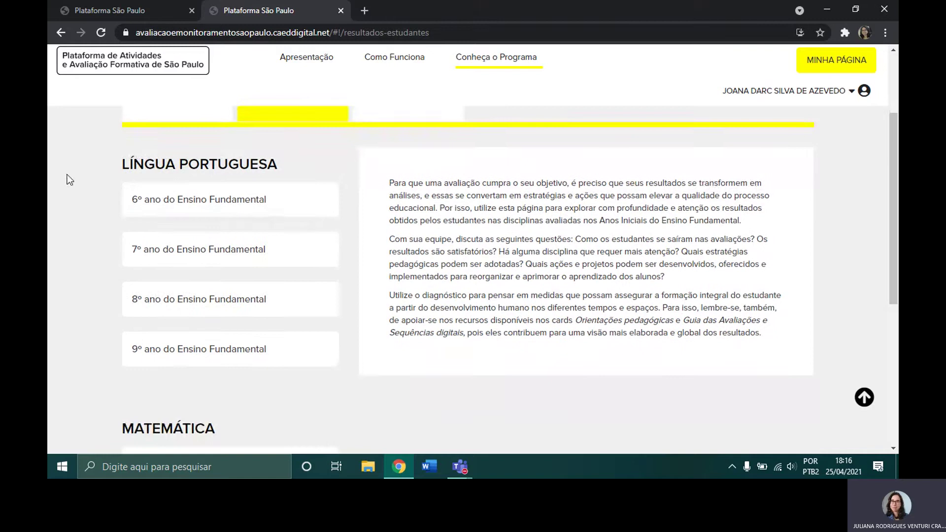
{"action": "scroll", "coordinate": [230, 300], "scroll_direction": "down", "scroll_amount": 3}
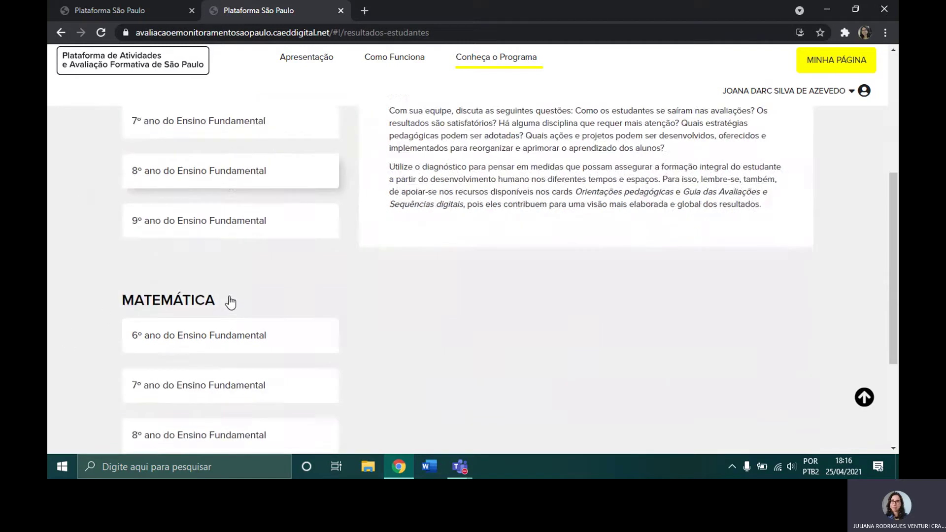
{"action": "scroll", "coordinate": [230, 301], "scroll_direction": "up", "scroll_amount": 3}
{"action": "scroll", "coordinate": [230, 302], "scroll_direction": "down", "scroll_amount": 5}
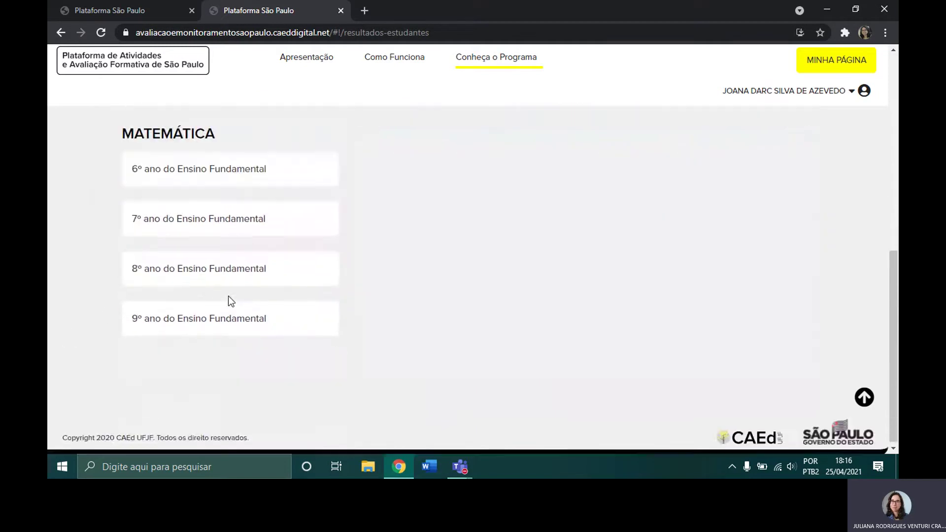
{"action": "scroll", "coordinate": [227, 300], "scroll_direction": "up", "scroll_amount": 5}
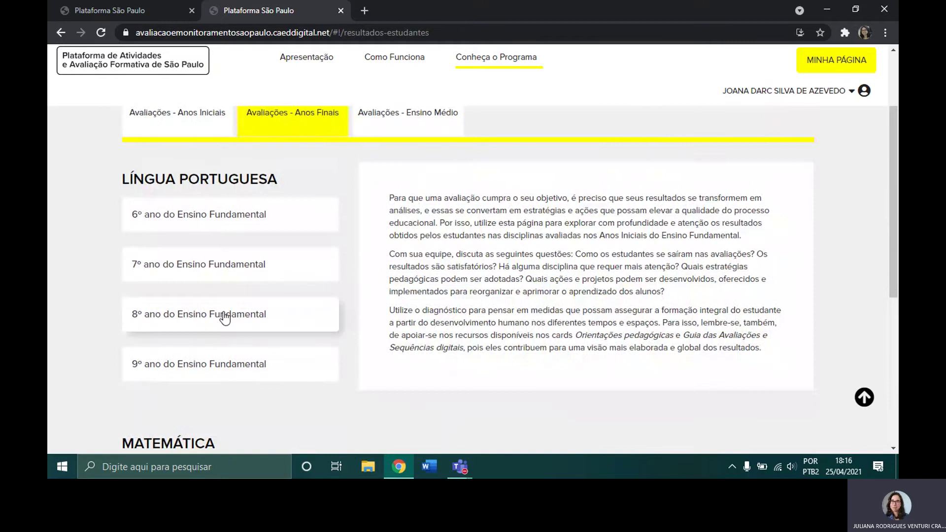
{"action": "left_click", "coordinate": [224, 315]}
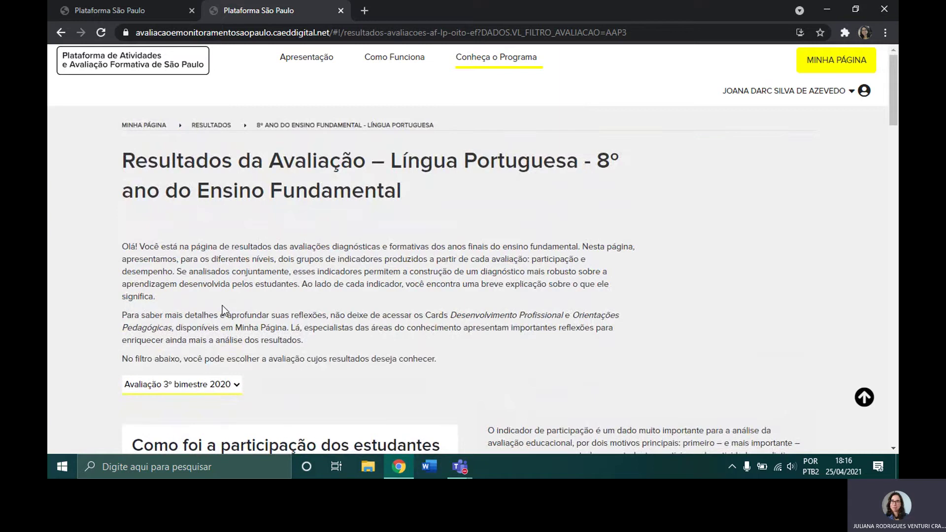
Read the results page introduction, highlighting the recommended cards Desenvolvimento Profissional and Orientações Pedagógicas, and review the student participation indicator
{"action": "scroll", "coordinate": [173, 350], "scroll_direction": "down", "scroll_amount": 1}
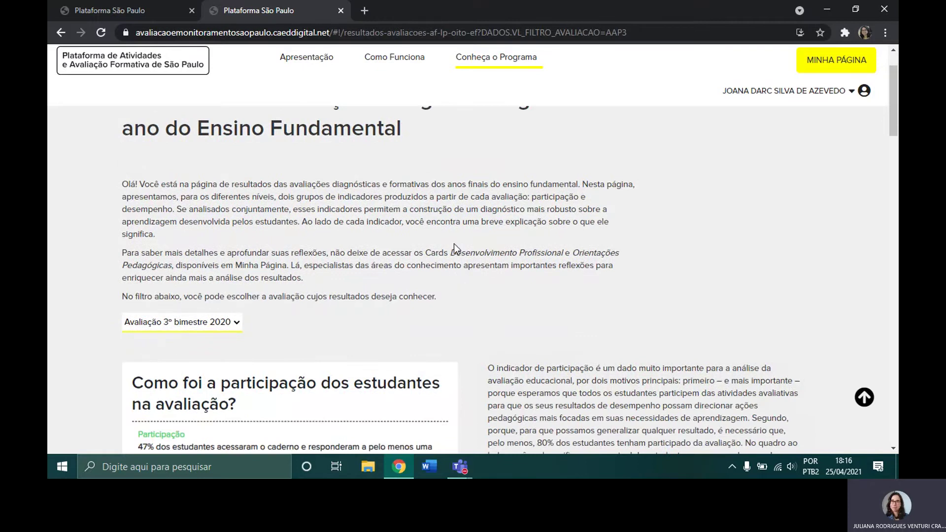
{"action": "left_click_drag", "start_coordinate": [453, 252], "coordinate": [175, 267]}
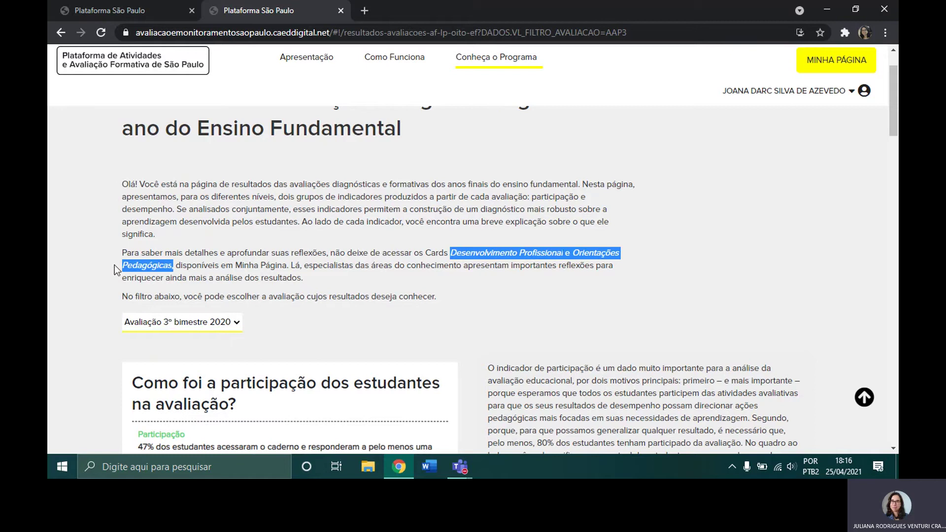
{"action": "scroll", "coordinate": [114, 266], "scroll_direction": "down", "scroll_amount": 4}
{"action": "scroll", "coordinate": [114, 264], "scroll_direction": "up", "scroll_amount": 1}
{"action": "scroll", "coordinate": [114, 264], "scroll_direction": "down", "scroll_amount": 1}
{"action": "scroll", "coordinate": [114, 260], "scroll_direction": "down", "scroll_amount": 1}
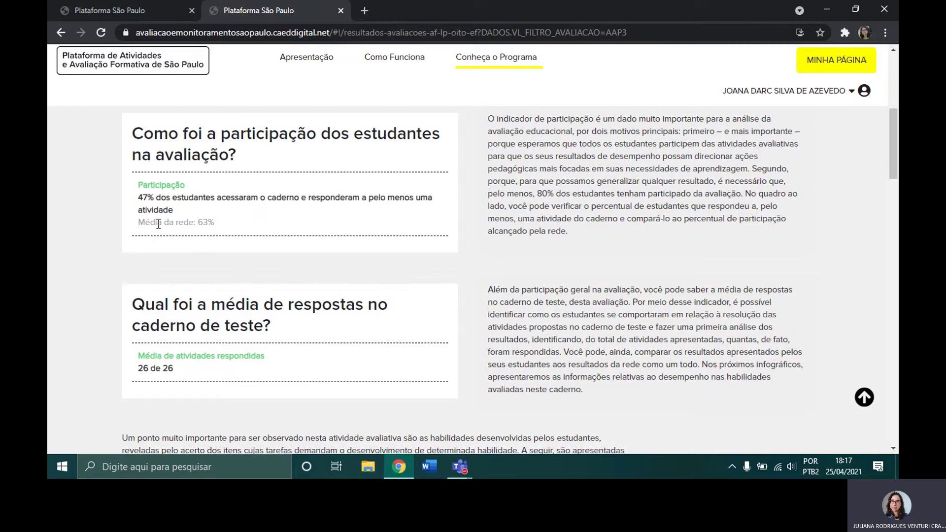
Examine the average number of answered activities and the overall percentage of correct answers in the test
{"action": "scroll", "coordinate": [115, 262], "scroll_direction": "down", "scroll_amount": 3}
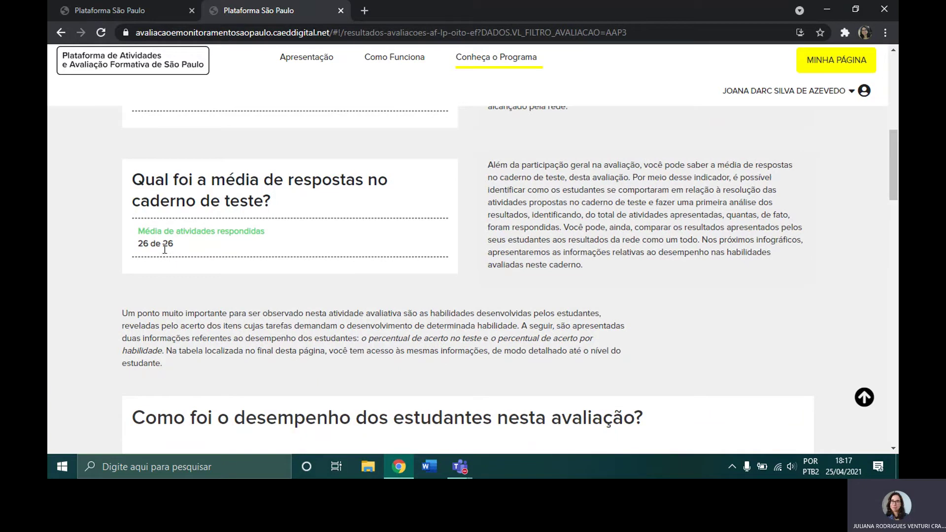
{"action": "left_click_drag", "start_coordinate": [146, 245], "coordinate": [134, 229]}
{"action": "left_click", "coordinate": [131, 273]}
{"action": "scroll", "coordinate": [127, 268], "scroll_direction": "down", "scroll_amount": 5}
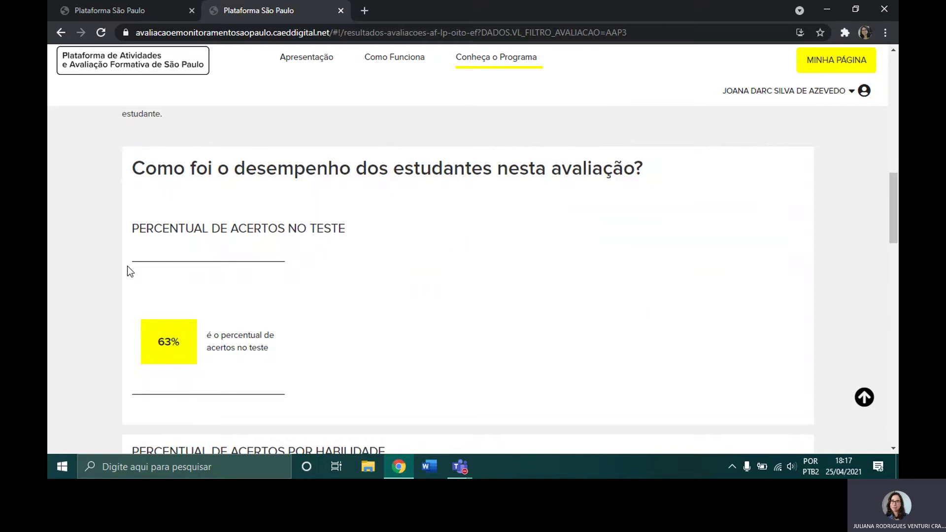
{"action": "scroll", "coordinate": [129, 271], "scroll_direction": "down", "scroll_amount": 1}
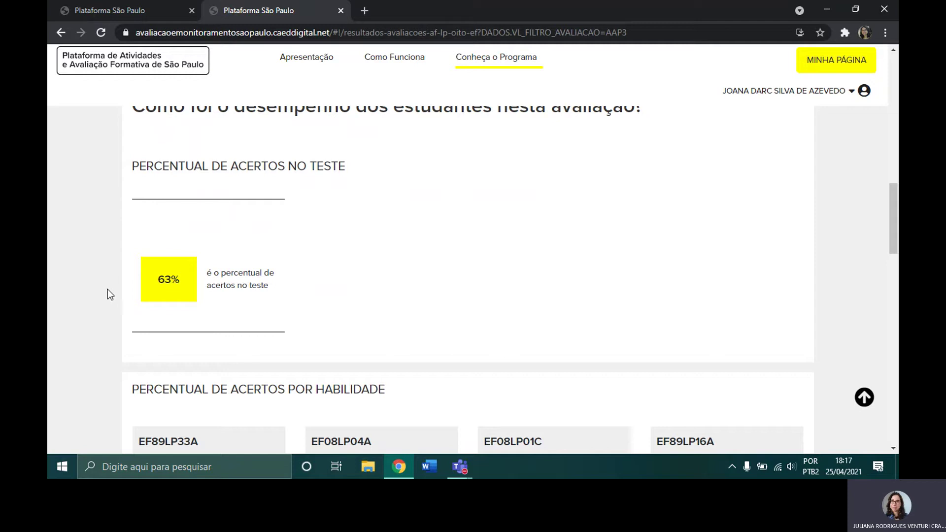
{"action": "scroll", "coordinate": [108, 294], "scroll_direction": "down", "scroll_amount": 1}
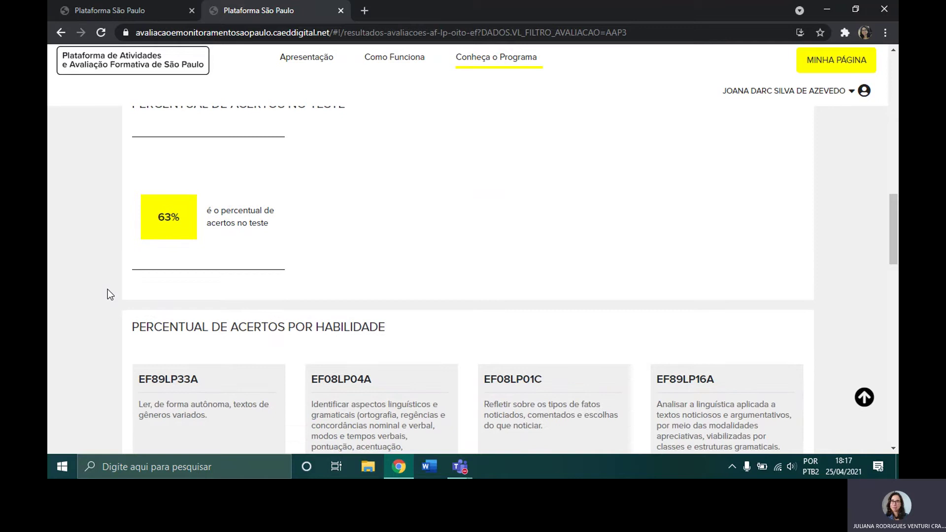
Examine the first page of skill cards under Percentual de Acertos por Habilidade, highlighting the section heading
{"action": "scroll", "coordinate": [109, 294], "scroll_direction": "down", "scroll_amount": 2}
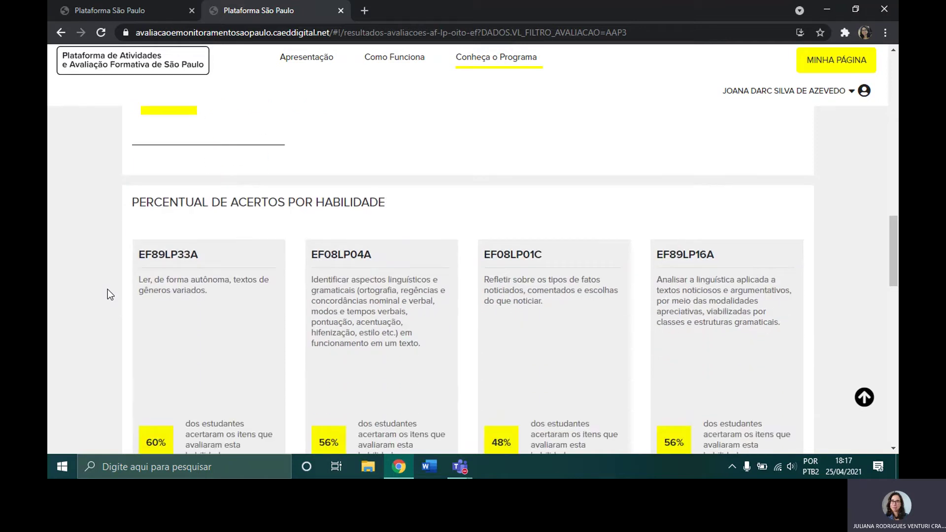
{"action": "scroll", "coordinate": [108, 291], "scroll_direction": "down", "scroll_amount": 1}
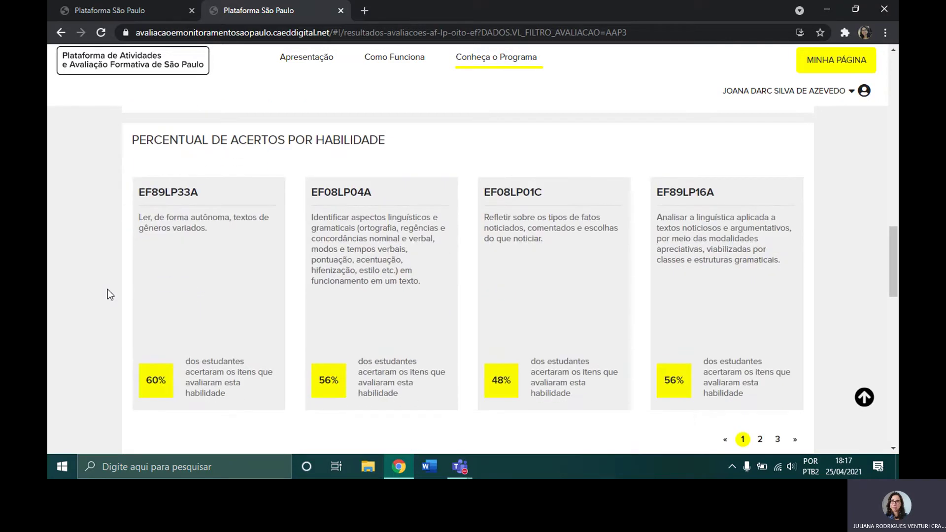
{"action": "left_click_drag", "start_coordinate": [133, 139], "coordinate": [386, 137]}
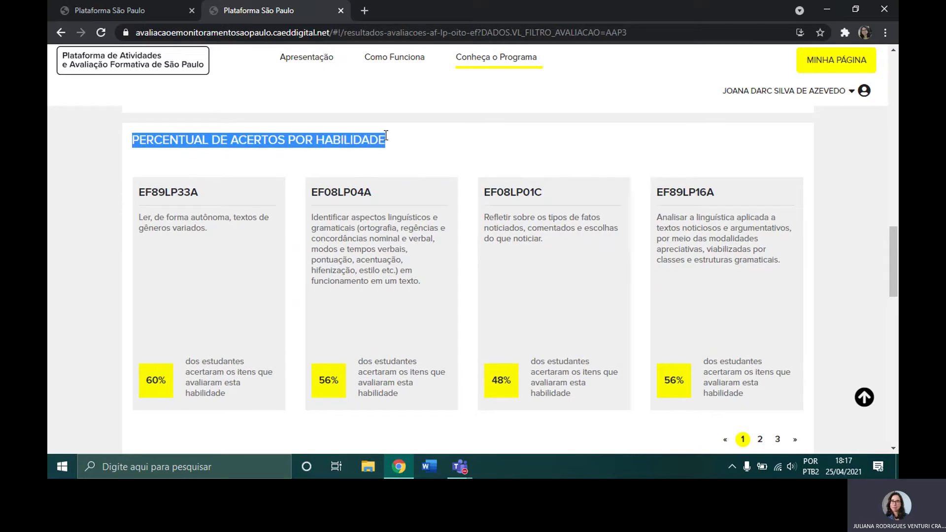
{"action": "left_click", "coordinate": [105, 178]}
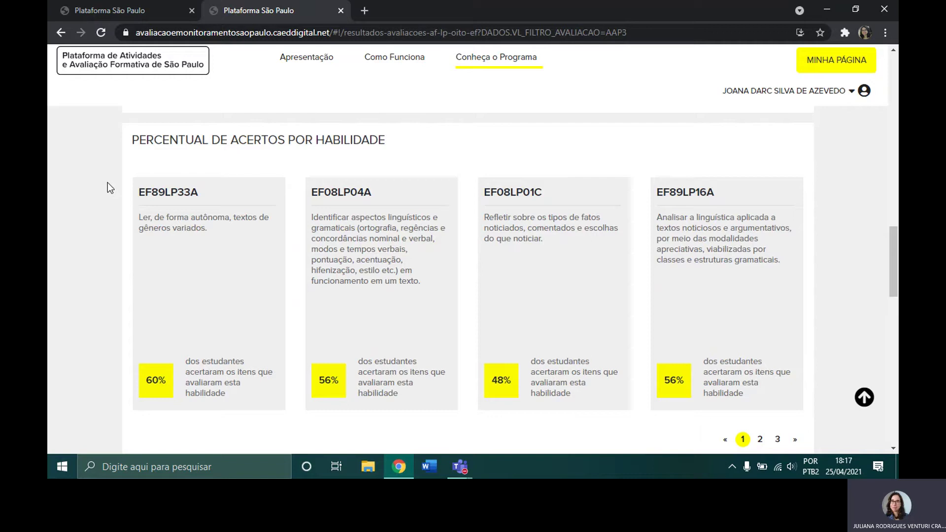
{"action": "scroll", "coordinate": [109, 191], "scroll_direction": "down", "scroll_amount": 1}
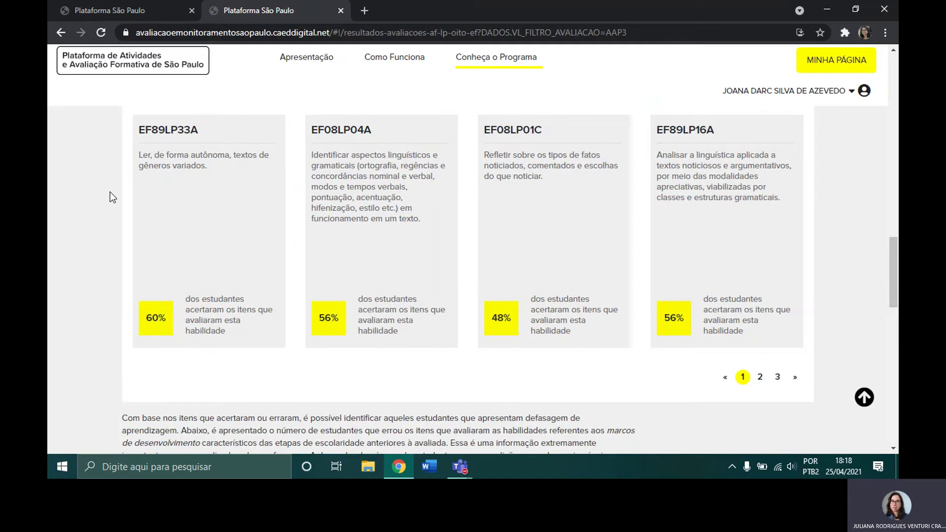
{"action": "scroll", "coordinate": [172, 225], "scroll_direction": "up", "scroll_amount": 1}
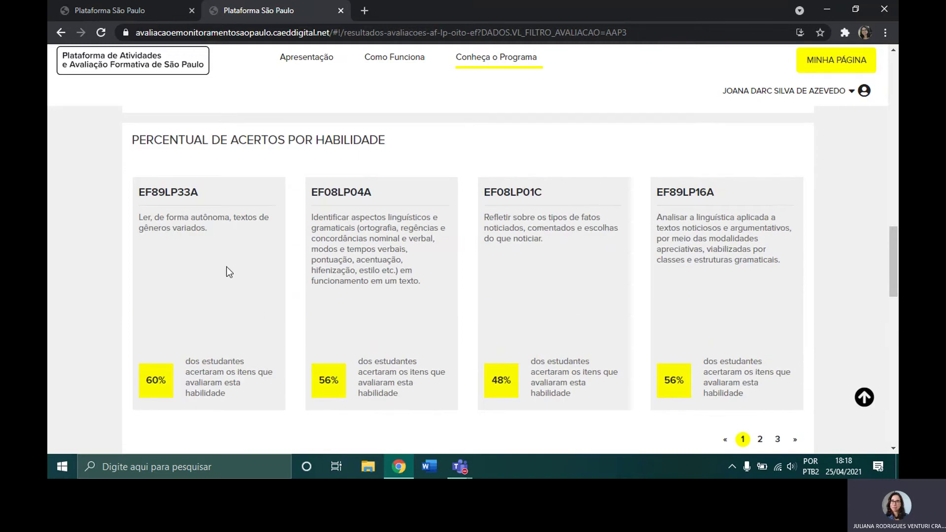
Browse pages 2 and 3 of the skill cards and return to page 1
{"action": "left_click", "coordinate": [760, 442]}
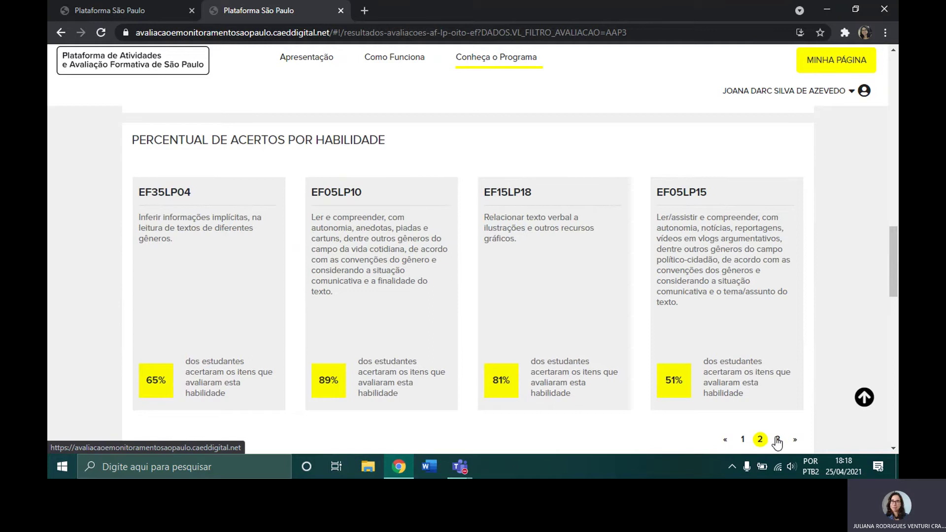
{"action": "left_click", "coordinate": [777, 440]}
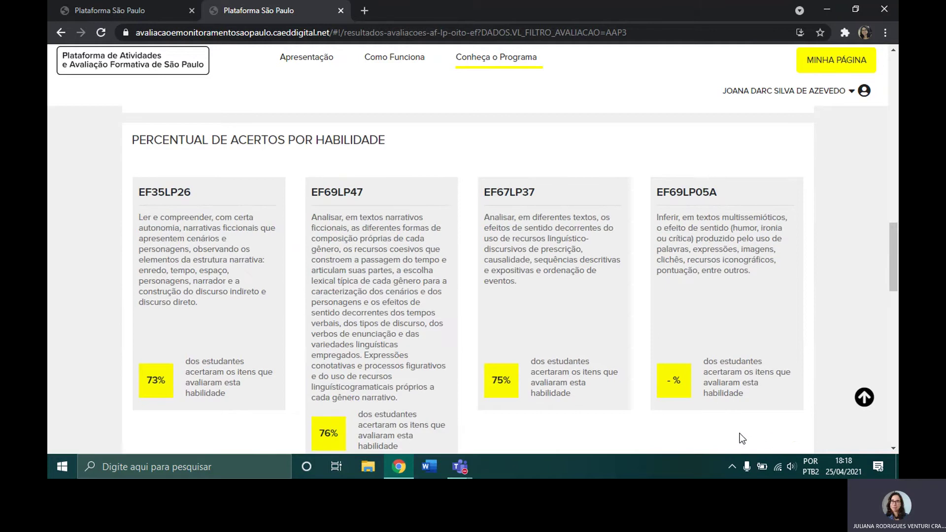
{"action": "scroll", "coordinate": [740, 433], "scroll_direction": "down", "scroll_amount": 1}
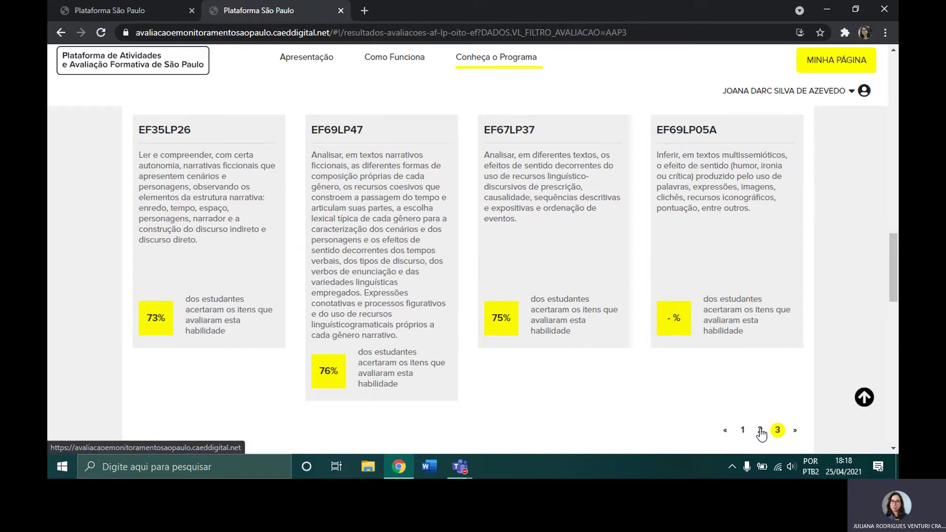
{"action": "left_click", "coordinate": [760, 431]}
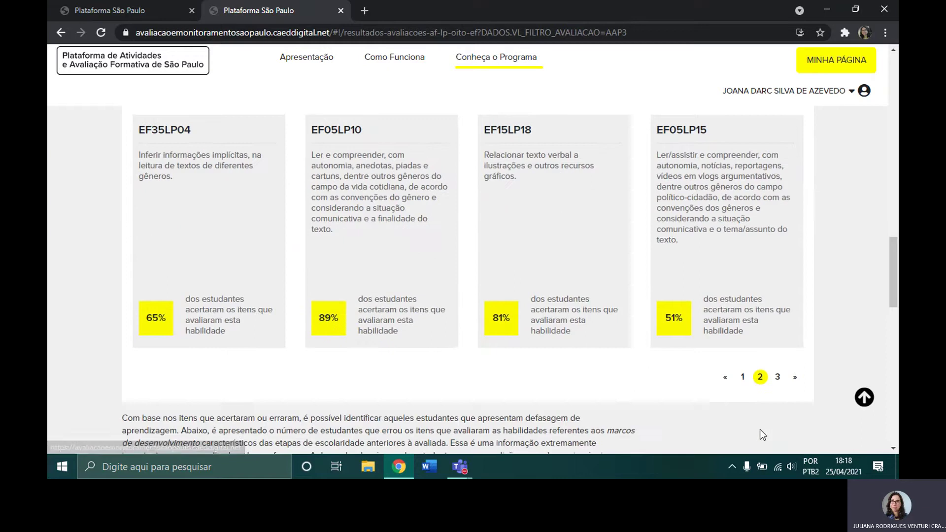
{"action": "left_click", "coordinate": [742, 378]}
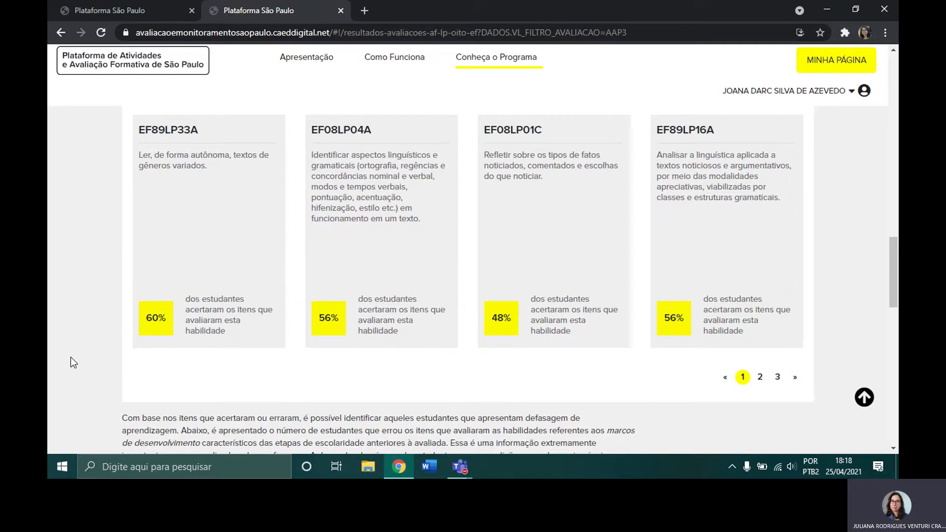
Page through the skill cards again up to page 3 and review their percentages of correct answers
{"action": "left_click", "coordinate": [759, 378]}
{"action": "left_click", "coordinate": [775, 378]}
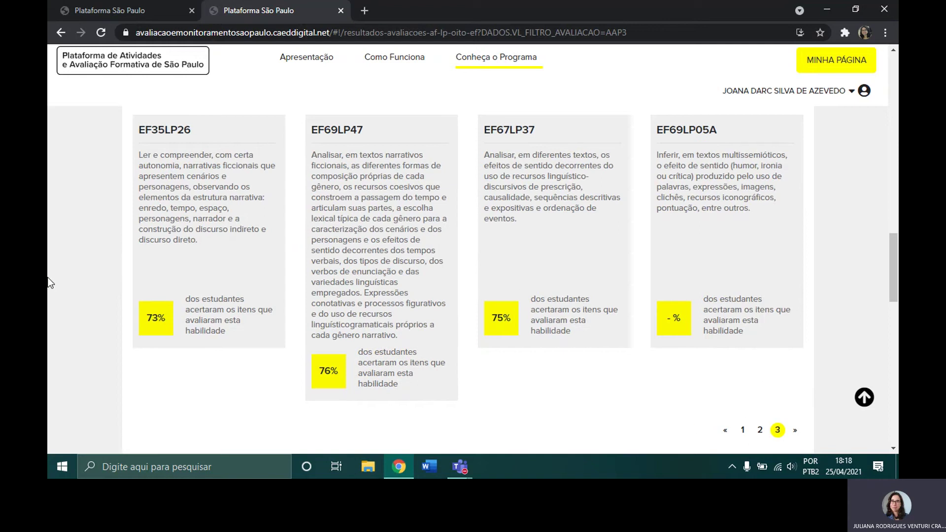
{"action": "scroll", "coordinate": [48, 281], "scroll_direction": "up", "scroll_amount": 4}
{"action": "scroll", "coordinate": [48, 280], "scroll_direction": "down", "scroll_amount": 3}
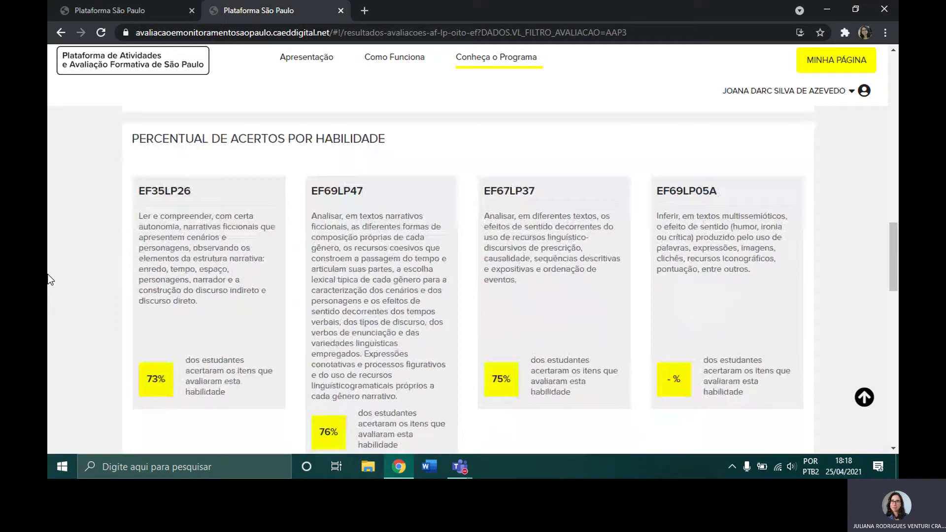
Examine the learning gap indicators, highlighting the labels atenção and muita atenção and the description of the first group
{"action": "scroll", "coordinate": [48, 279], "scroll_direction": "down", "scroll_amount": 8}
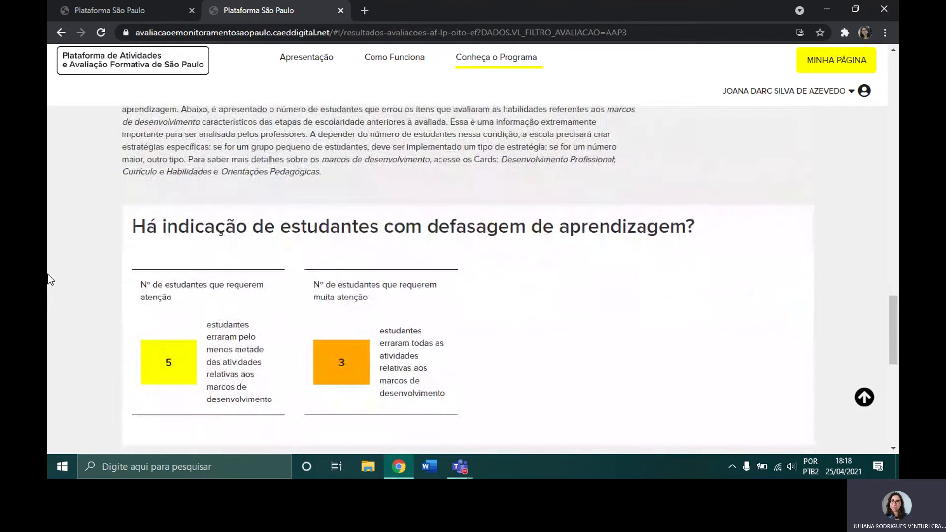
{"action": "scroll", "coordinate": [47, 280], "scroll_direction": "down", "scroll_amount": 1}
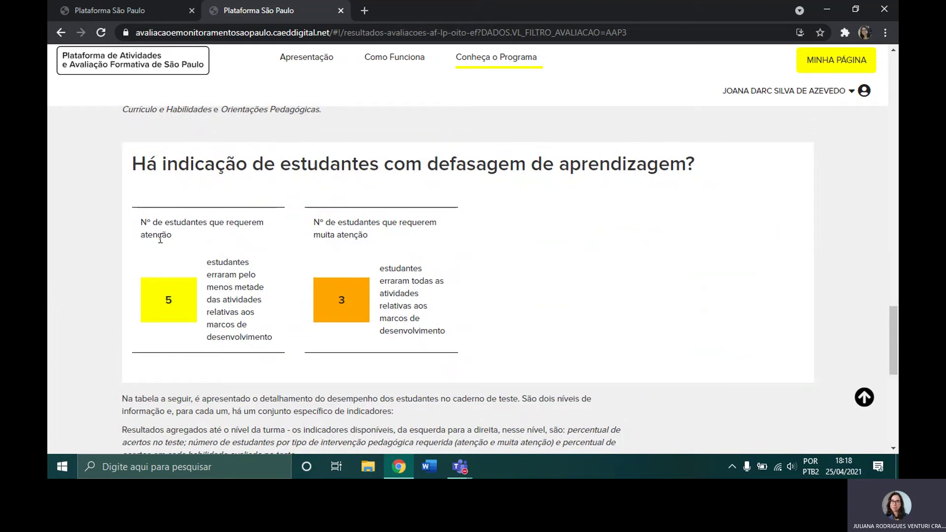
{"action": "scroll", "coordinate": [182, 235], "scroll_direction": "down", "scroll_amount": 1}
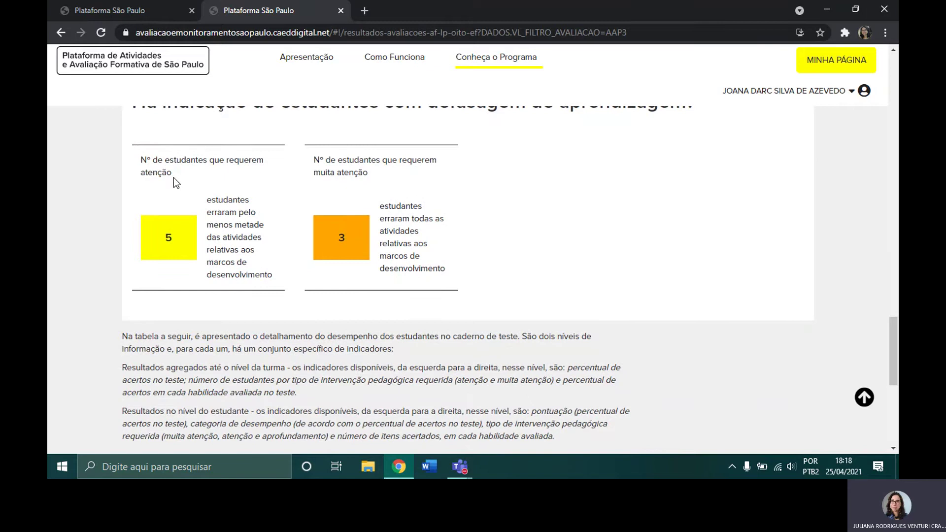
{"action": "left_click_drag", "start_coordinate": [174, 176], "coordinate": [140, 173]}
{"action": "left_click_drag", "start_coordinate": [369, 173], "coordinate": [313, 173]}
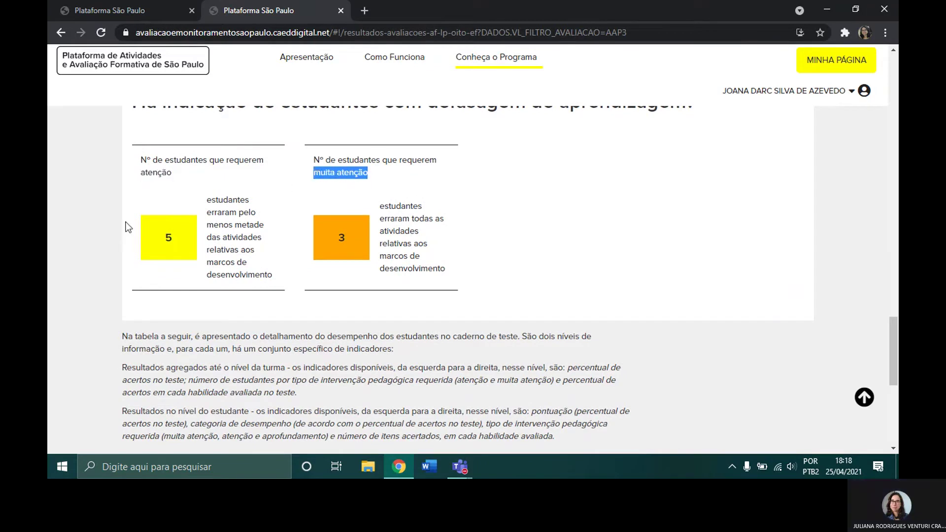
{"action": "left_click_drag", "start_coordinate": [171, 173], "coordinate": [140, 173]}
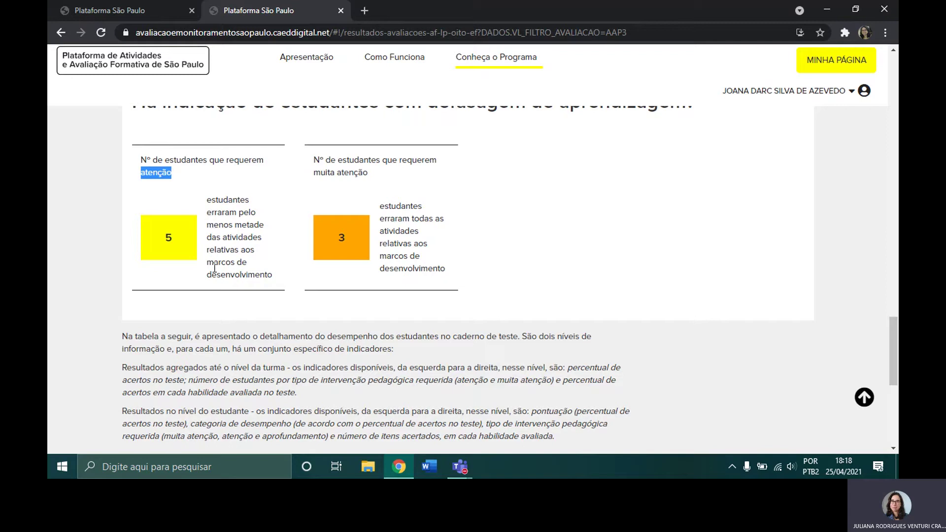
{"action": "left_click_drag", "start_coordinate": [267, 276], "coordinate": [207, 237]}
{"action": "left_click", "coordinate": [276, 276]}
Read the performance category legend and examine the class-level table in Detalhamento do Desempenho dos Estudantes, including its skill columns
{"action": "scroll", "coordinate": [392, 269], "scroll_direction": "down", "scroll_amount": 3}
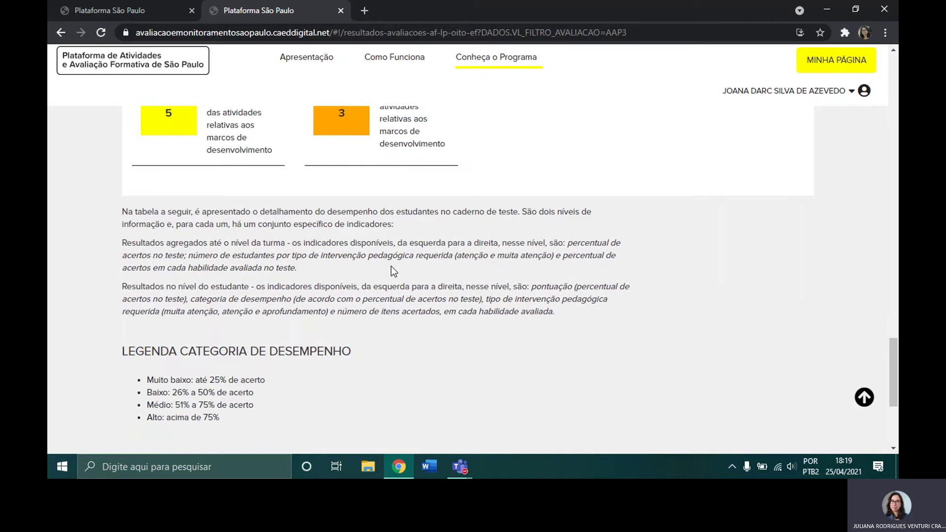
{"action": "scroll", "coordinate": [390, 267], "scroll_direction": "down", "scroll_amount": 3}
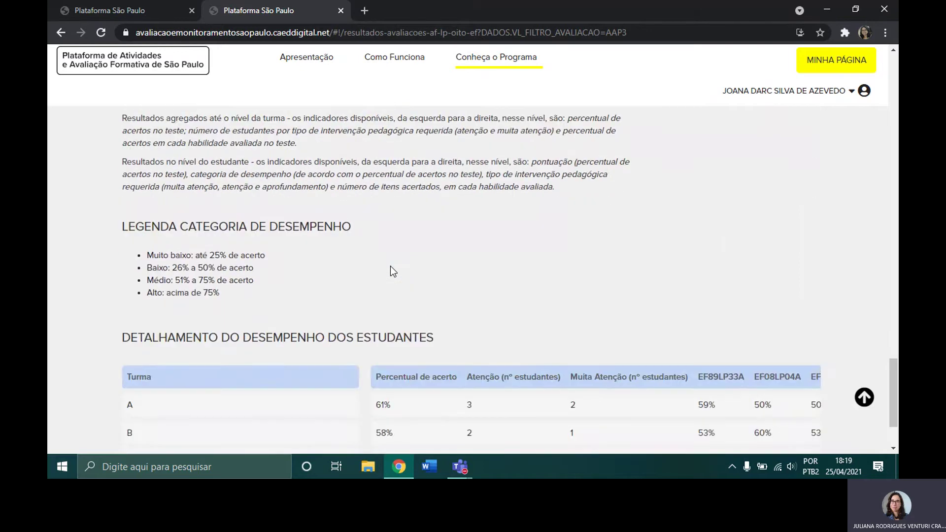
{"action": "scroll", "coordinate": [390, 266], "scroll_direction": "down", "scroll_amount": 2}
{"action": "scroll", "coordinate": [362, 217], "scroll_direction": "down", "scroll_amount": 1}
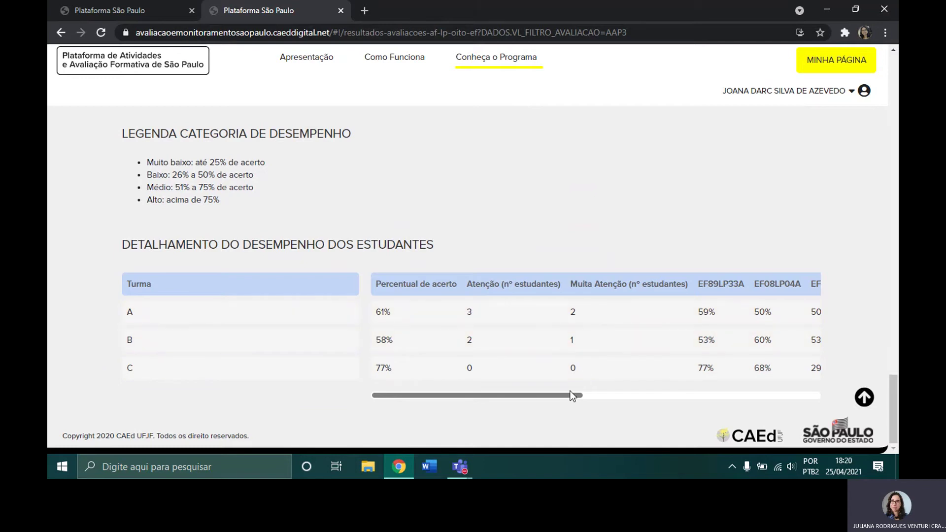
{"action": "left_click_drag", "start_coordinate": [532, 396], "coordinate": [610, 405]}
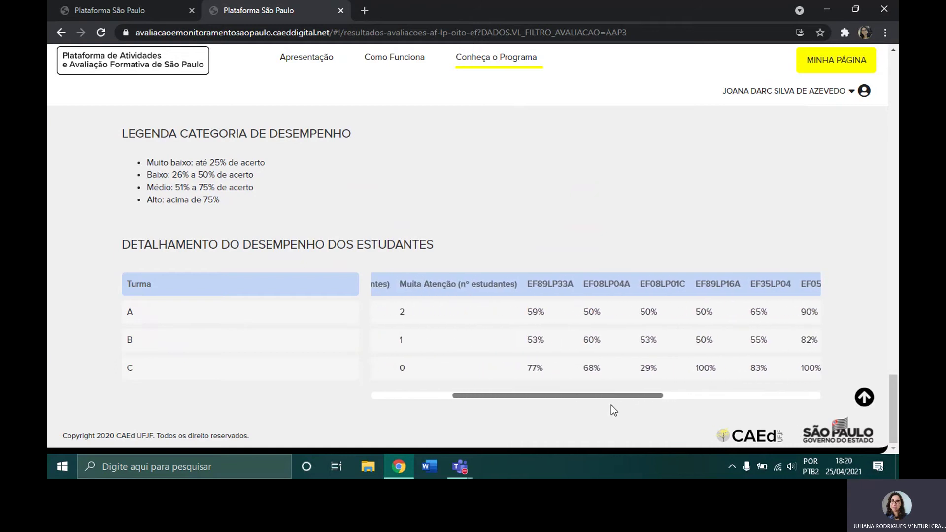
{"action": "left_click_drag", "start_coordinate": [510, 395], "coordinate": [415, 397]}
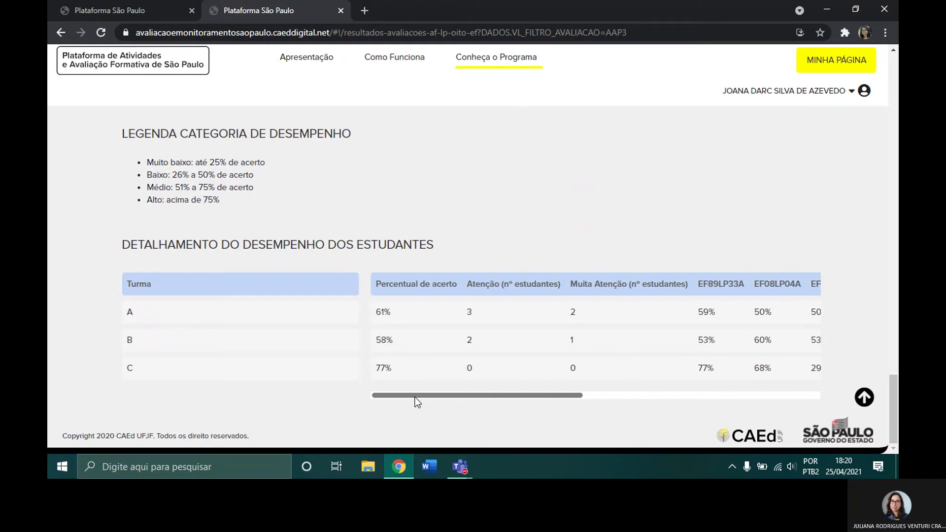
Open the student-level results of class C and compare the performance categories with the legend, highlighting "Alto: acima de 75%"
{"action": "left_click", "coordinate": [138, 376]}
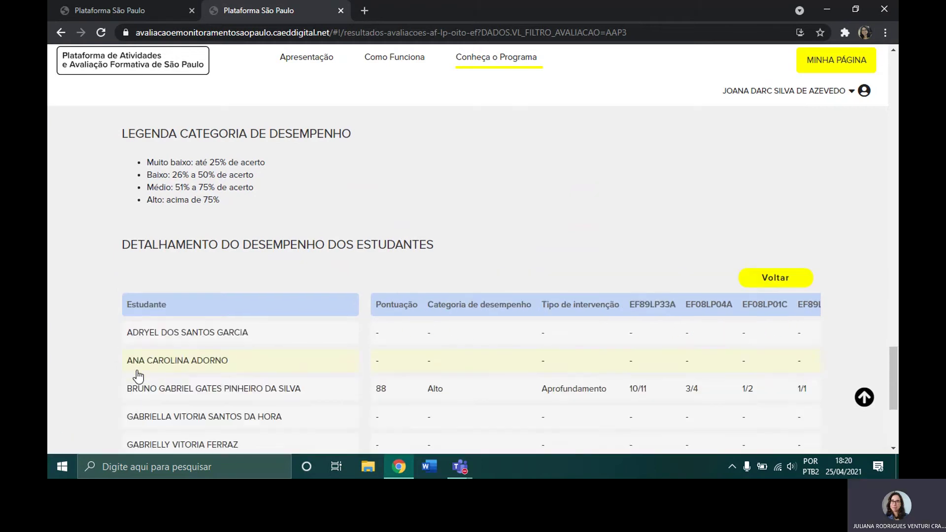
{"action": "scroll", "coordinate": [138, 376], "scroll_direction": "down", "scroll_amount": 4}
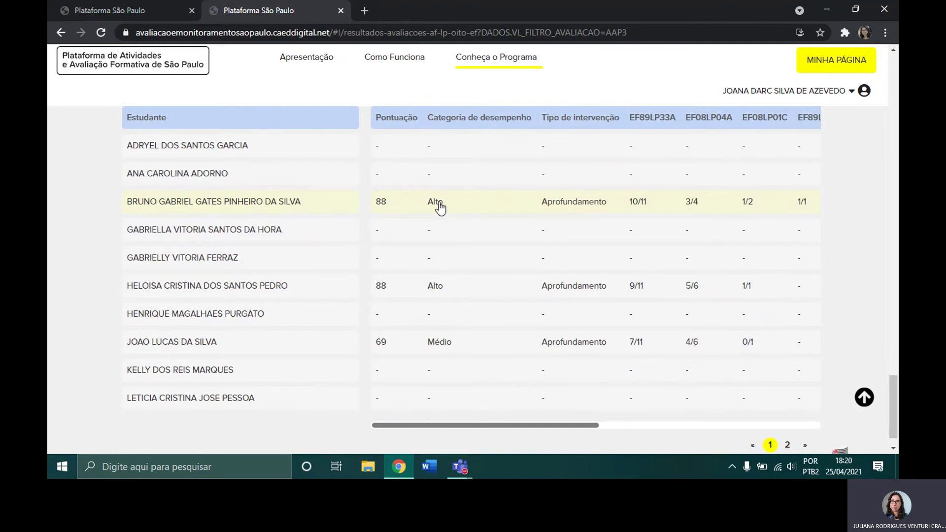
{"action": "scroll", "coordinate": [443, 261], "scroll_direction": "up", "scroll_amount": 4}
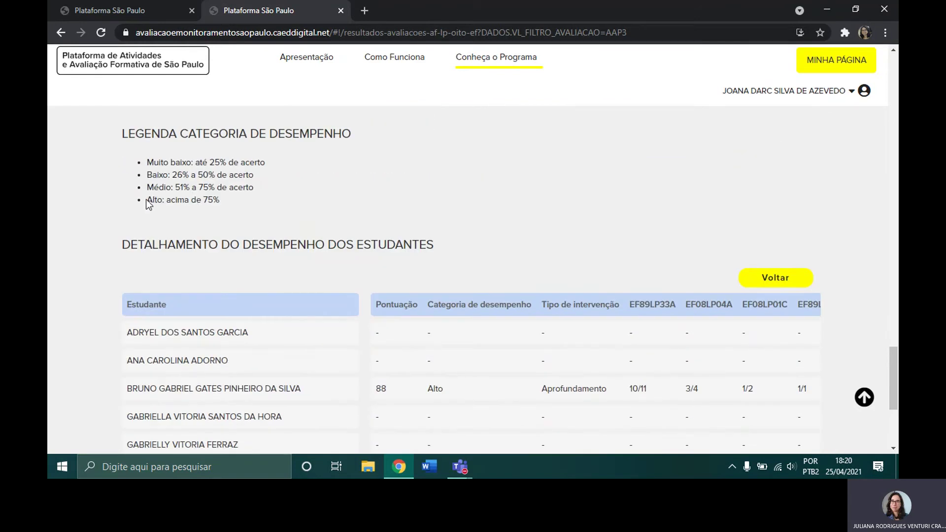
{"action": "left_click_drag", "start_coordinate": [147, 201], "coordinate": [220, 203]}
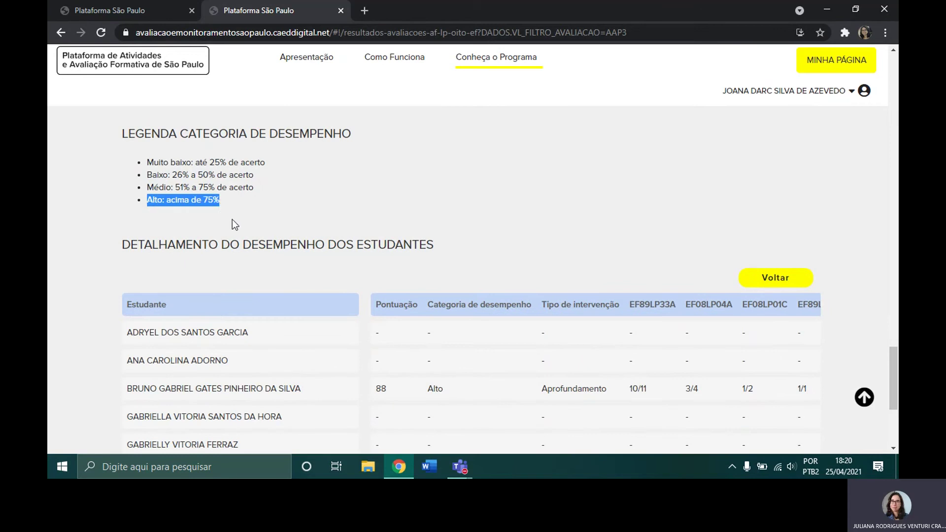
{"action": "left_click", "coordinate": [231, 220]}
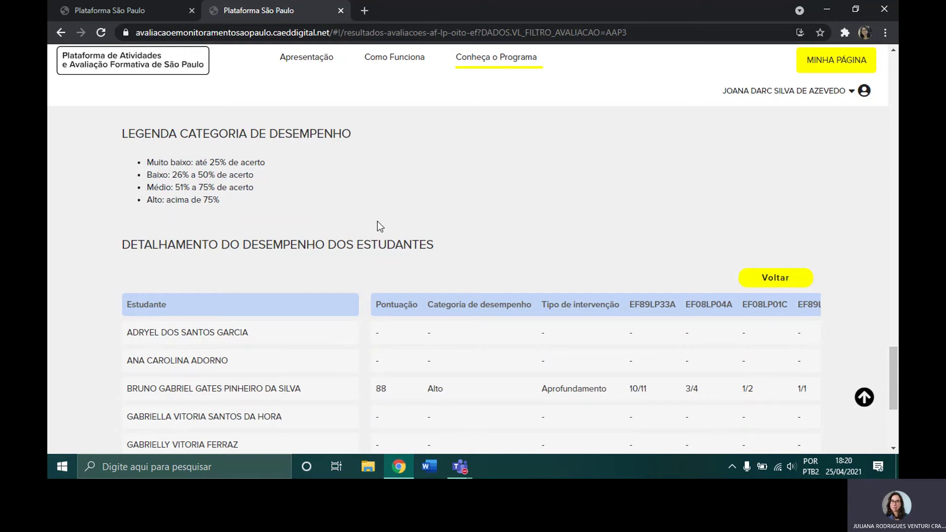
Examine each student's intervention type and correct items per skill through the last skill column, highlighting the heading EF89LP33A
{"action": "scroll", "coordinate": [395, 190], "scroll_direction": "down", "scroll_amount": 1}
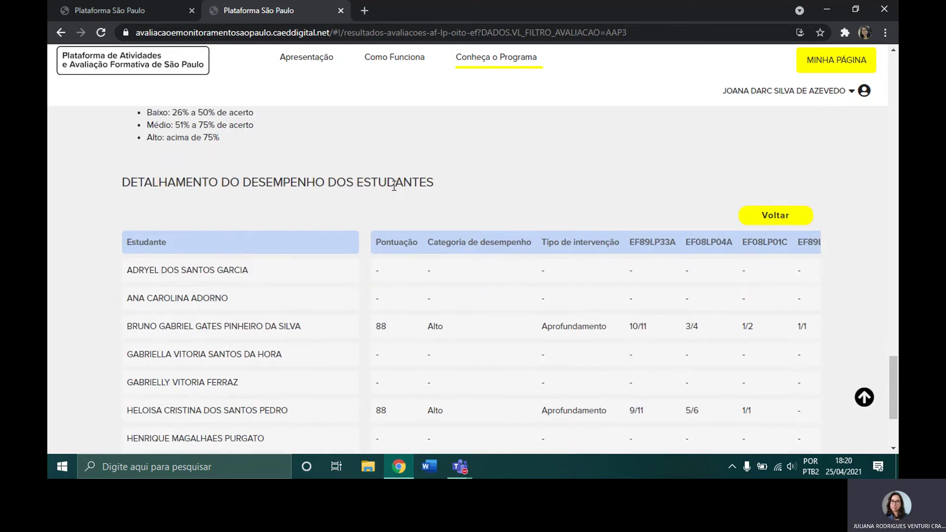
{"action": "scroll", "coordinate": [394, 188], "scroll_direction": "down", "scroll_amount": 1}
{"action": "scroll", "coordinate": [392, 185], "scroll_direction": "down", "scroll_amount": 1}
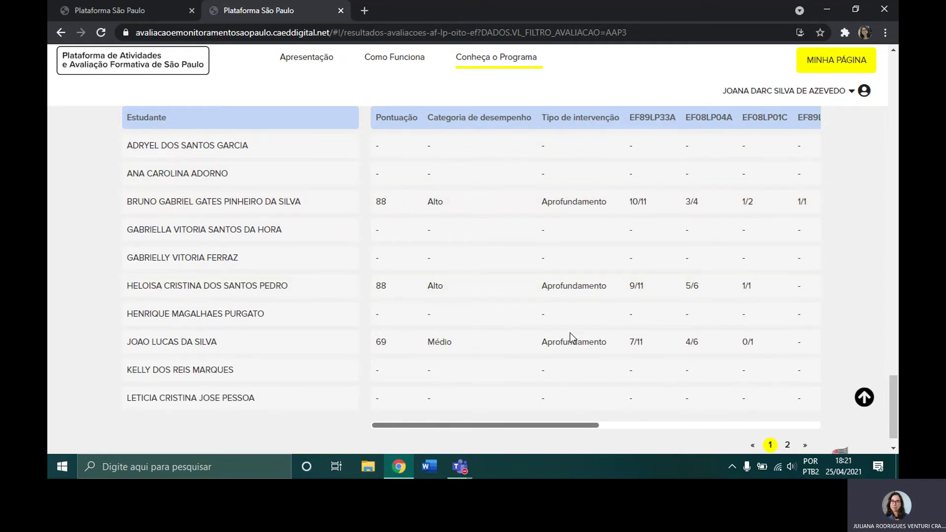
{"action": "left_click_drag", "start_coordinate": [558, 423], "coordinate": [666, 404]}
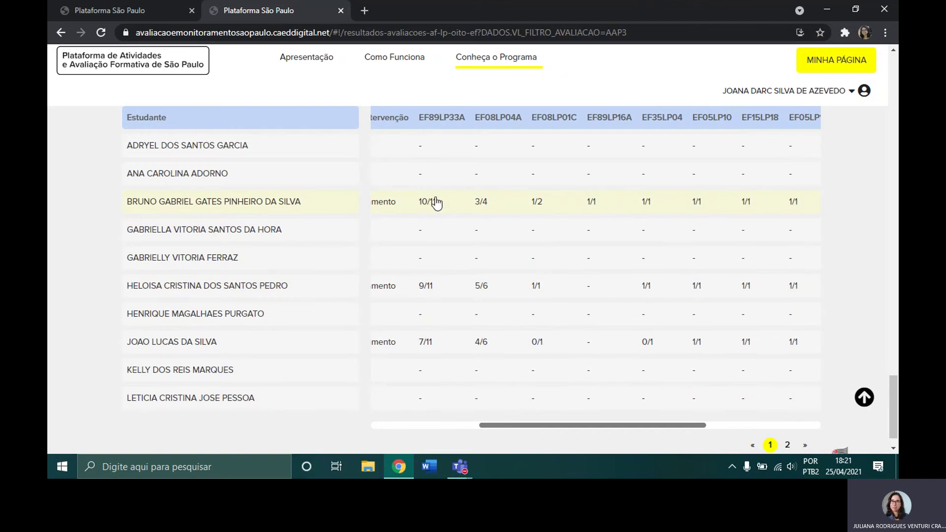
{"action": "left_click_drag", "start_coordinate": [421, 117], "coordinate": [467, 123]}
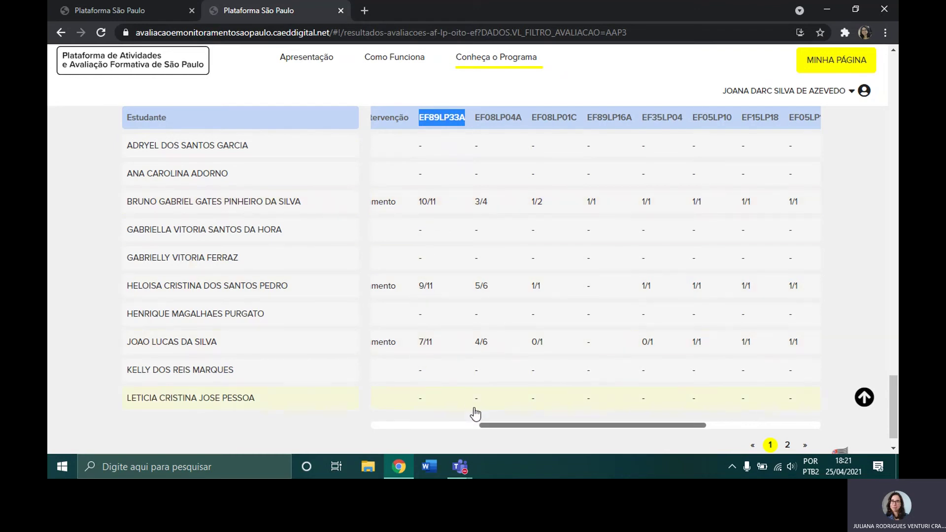
{"action": "left_click_drag", "start_coordinate": [482, 425], "coordinate": [663, 411]}
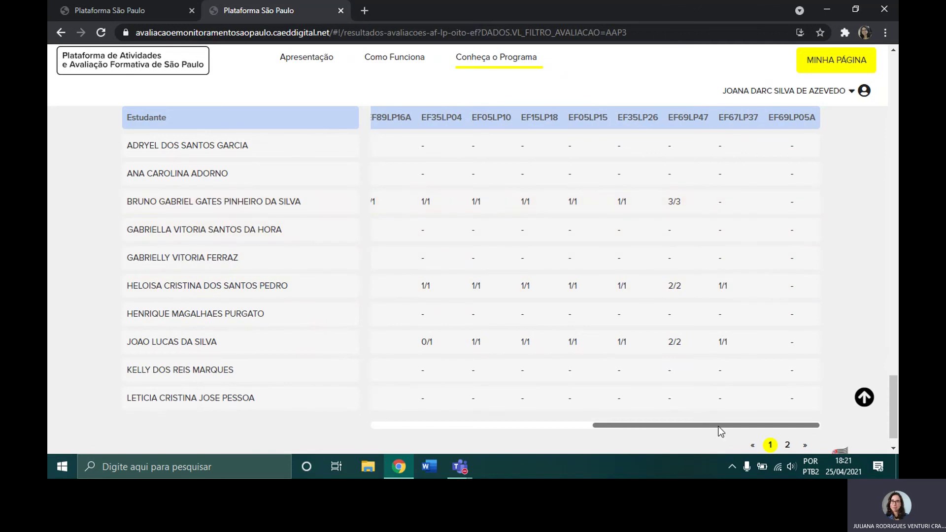
{"action": "scroll", "coordinate": [718, 427], "scroll_direction": "down", "scroll_amount": 2}
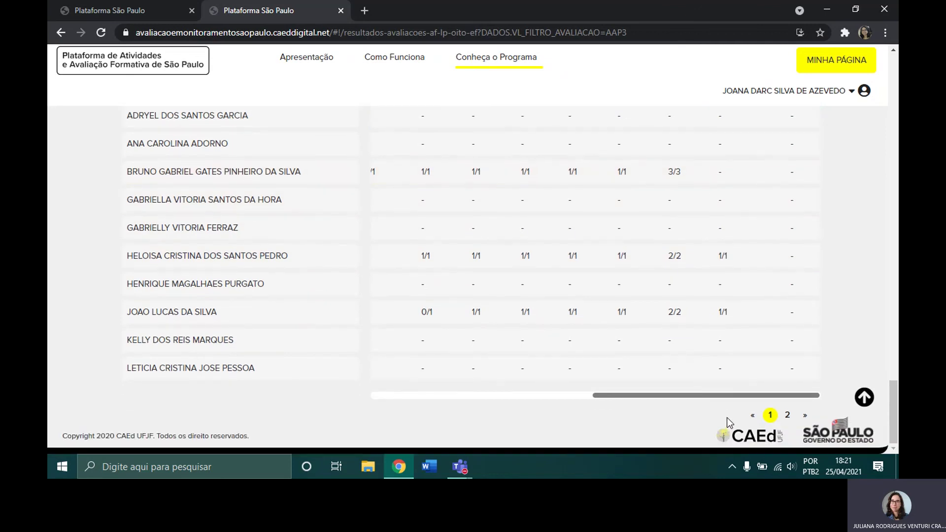
Leave the Língua Portuguesa results page and return to Minha Página
{"action": "scroll", "coordinate": [727, 423], "scroll_direction": "up", "scroll_amount": 6}
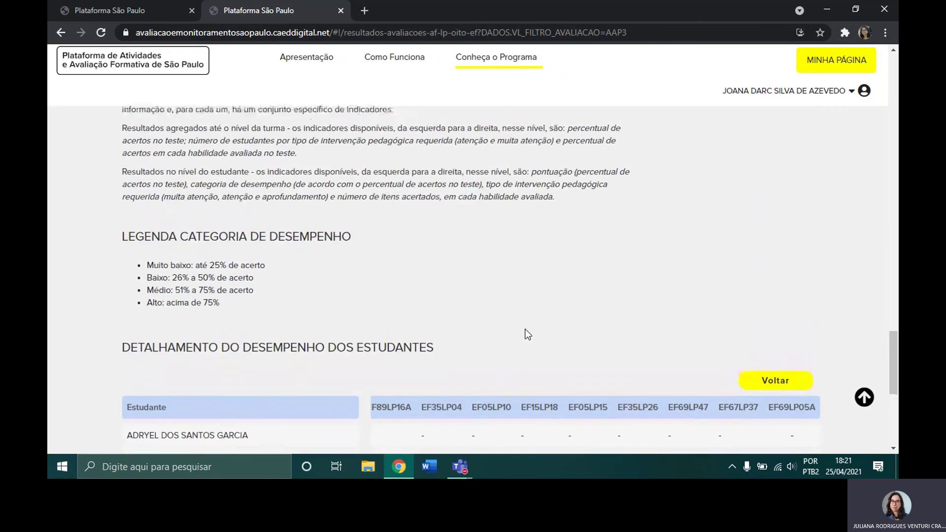
{"action": "scroll", "coordinate": [526, 332], "scroll_direction": "up", "scroll_amount": 10}
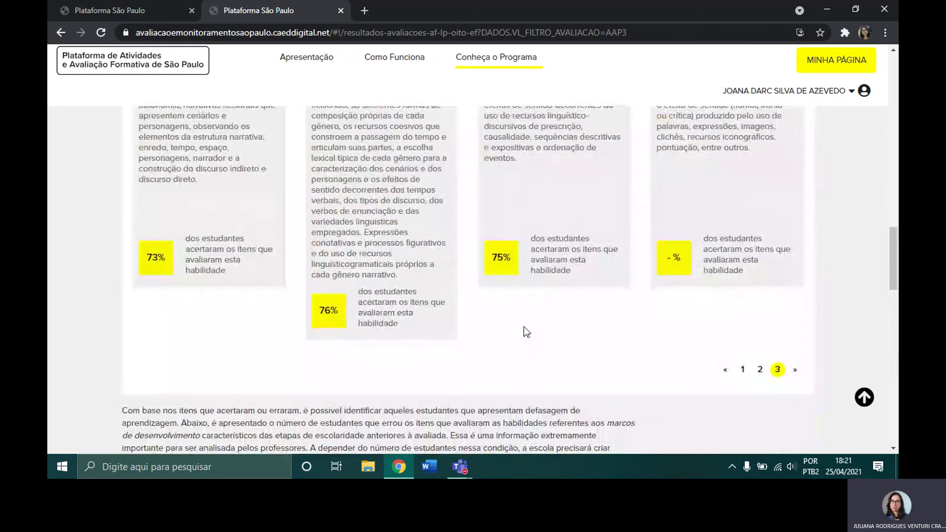
{"action": "scroll", "coordinate": [524, 326], "scroll_direction": "up", "scroll_amount": 15}
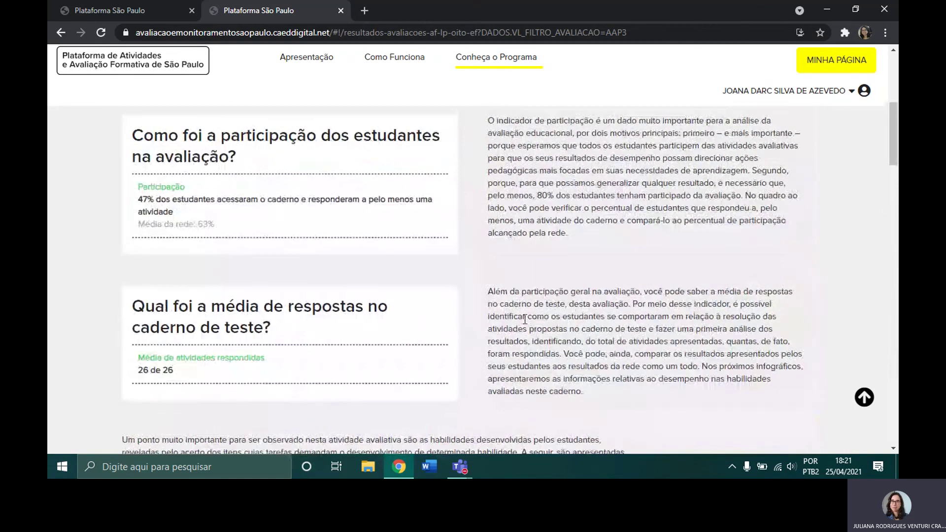
{"action": "scroll", "coordinate": [524, 319], "scroll_direction": "up", "scroll_amount": 6}
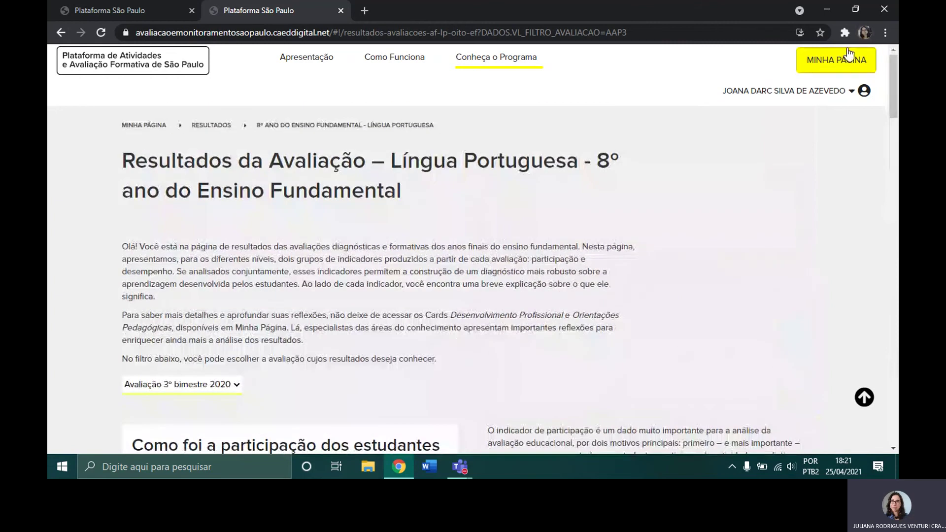
{"action": "left_click", "coordinate": [843, 58]}
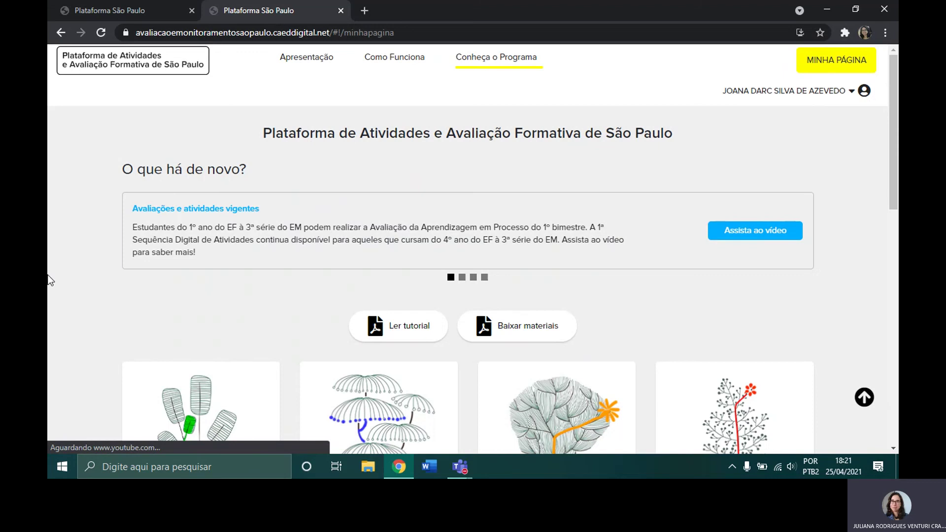
Look over the resource cards on Minha Página, including Orientações pedagógicas, Currículos e habilidades, Guia das Avaliações e Sequências Digitais and Resultados
{"action": "scroll", "coordinate": [48, 280], "scroll_direction": "down", "scroll_amount": 4}
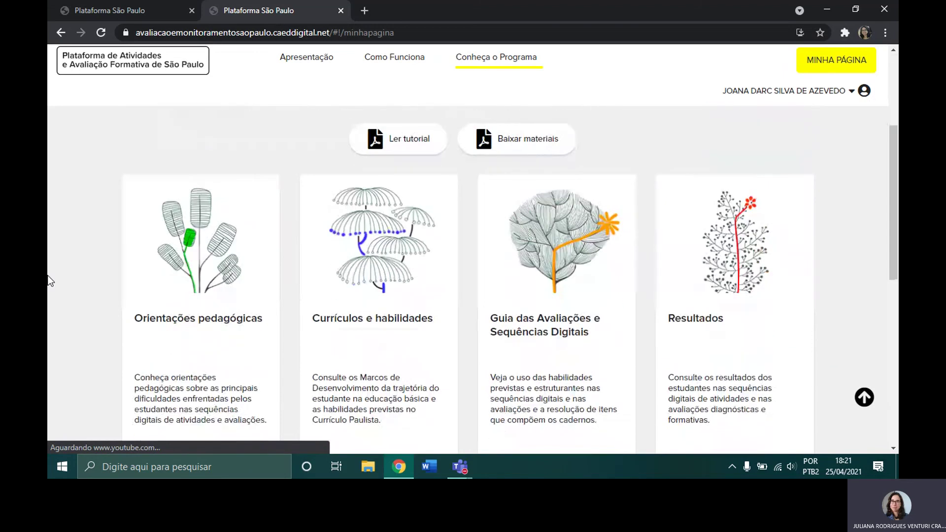
{"action": "scroll", "coordinate": [47, 280], "scroll_direction": "down", "scroll_amount": 6}
{"action": "scroll", "coordinate": [48, 280], "scroll_direction": "down", "scroll_amount": 2}
{"action": "scroll", "coordinate": [48, 280], "scroll_direction": "up", "scroll_amount": 6}
{"action": "scroll", "coordinate": [48, 280], "scroll_direction": "up", "scroll_amount": 3}
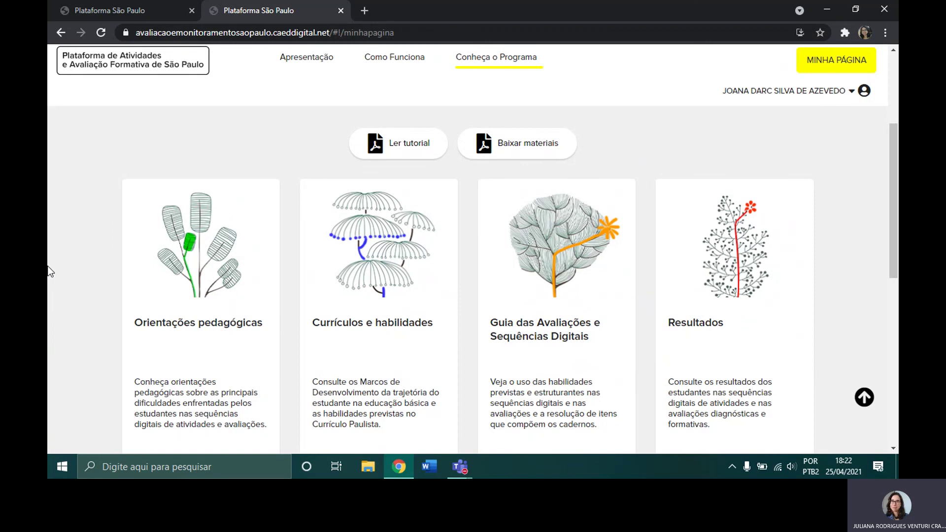
Switch to the Microsoft Teams meeting "Plataforma CAEd - Monitoramento e Resultados" and open its additional actions
{"action": "left_click", "coordinate": [470, 463]}
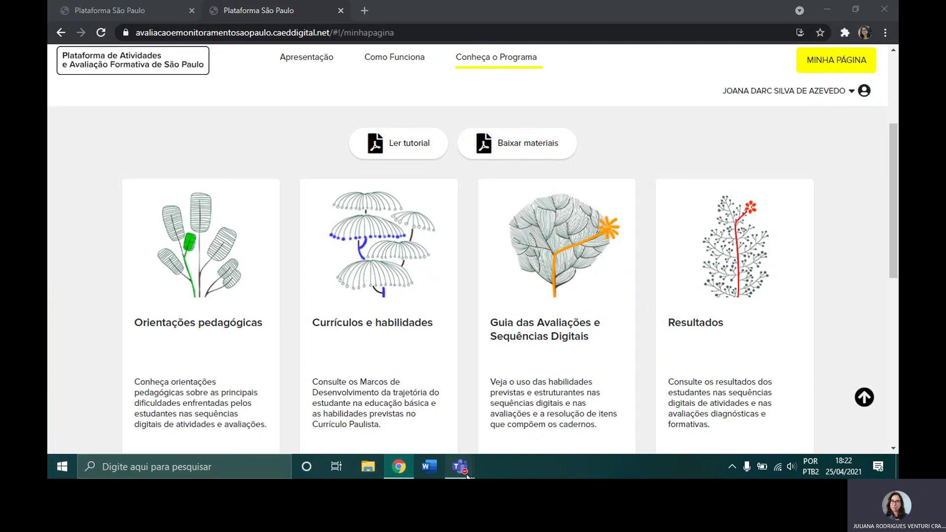
{"action": "left_click", "coordinate": [513, 401]}
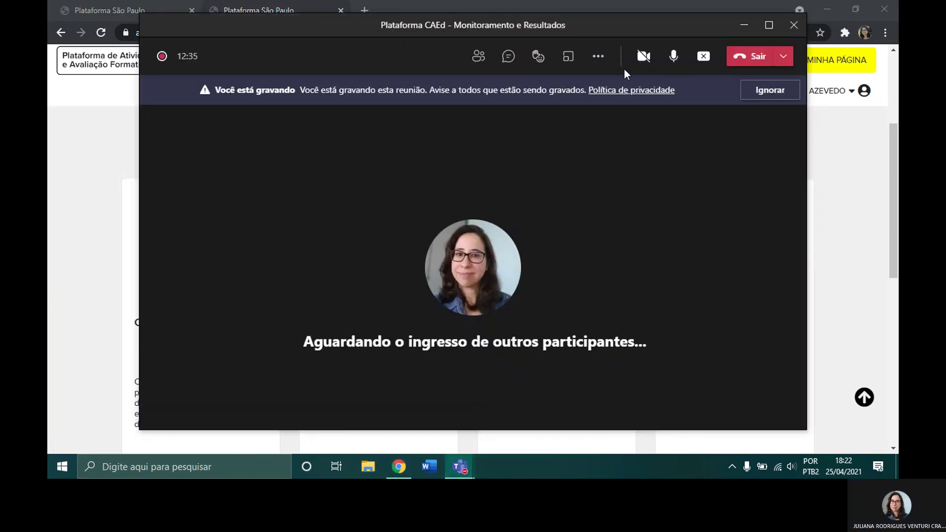
{"action": "left_click", "coordinate": [601, 58]}
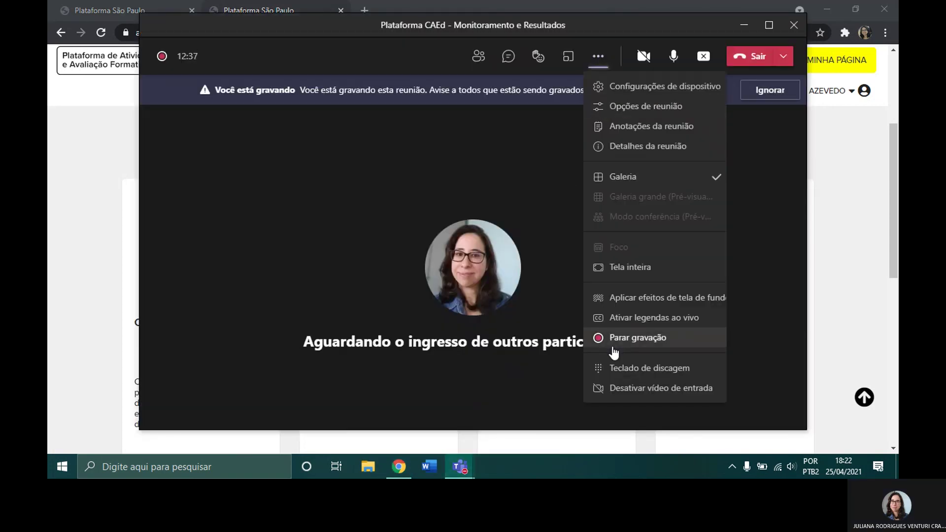